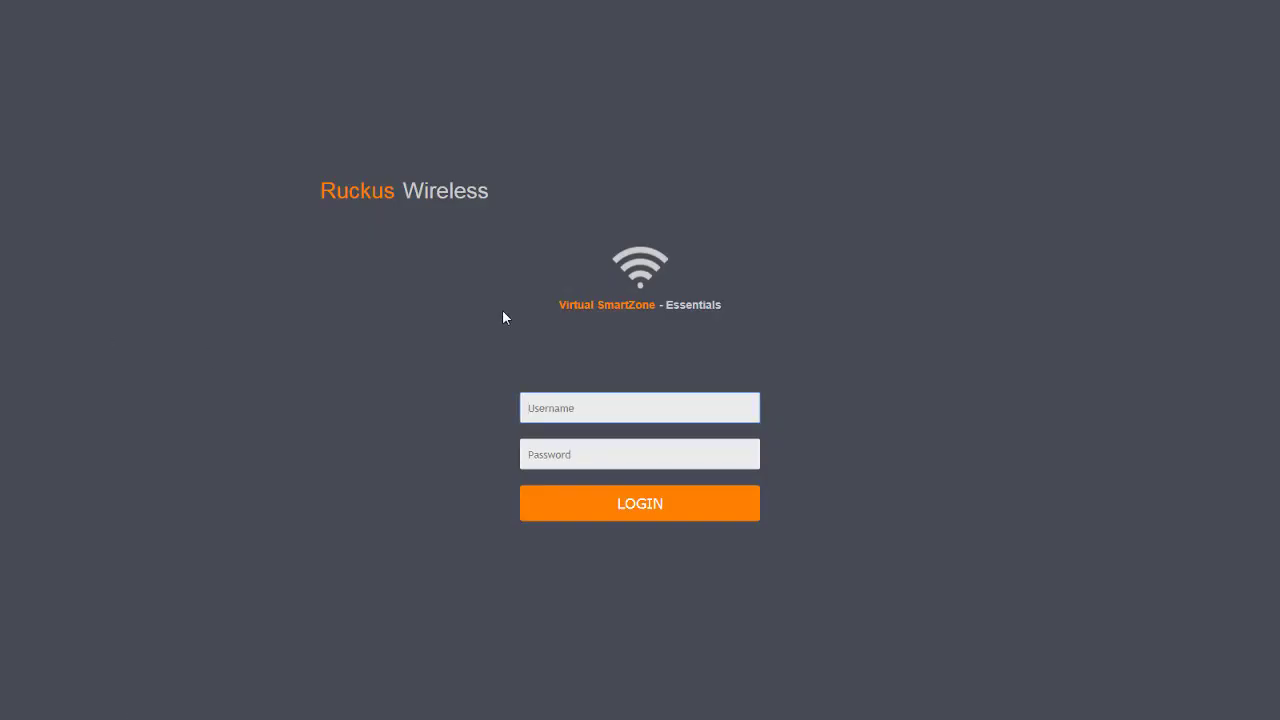
Log in to the SmartZone controller as admin with the administrator password.
{"action": "type", "text": "admin"}
{"action": "key", "text": "Tab"}
{"action": "type", "text": "a"}
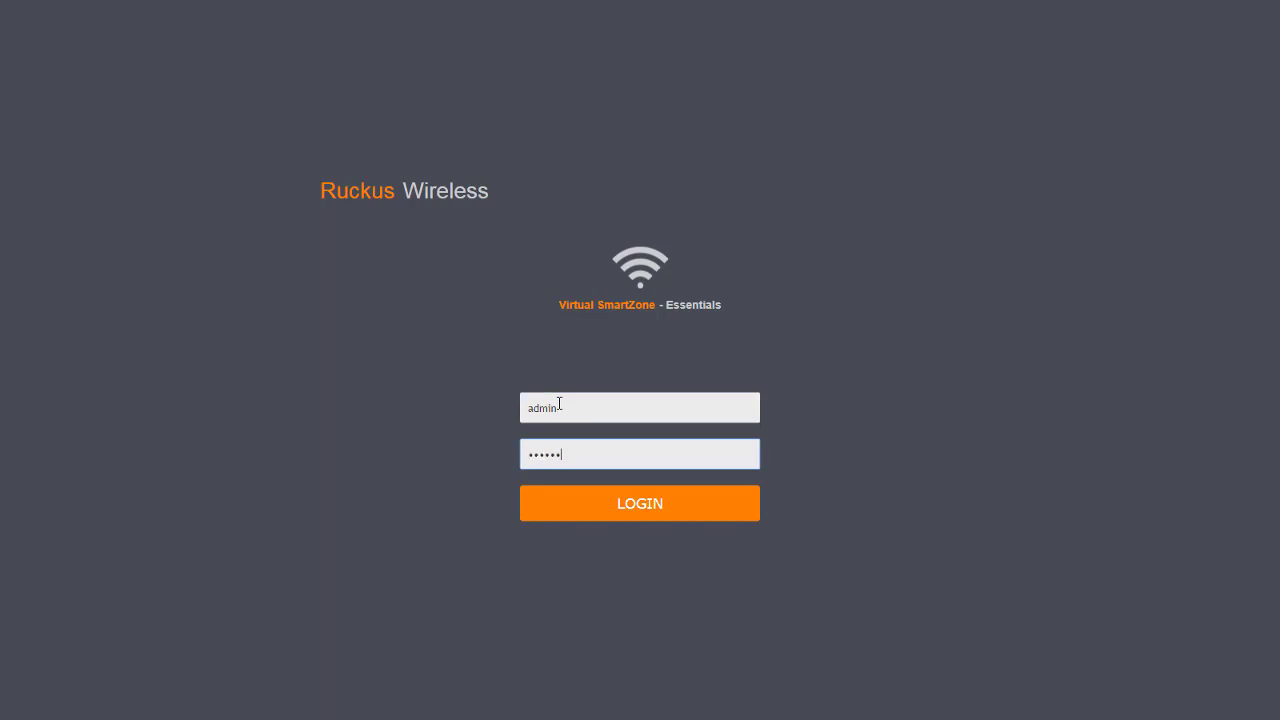
{"action": "key", "text": "Return"}
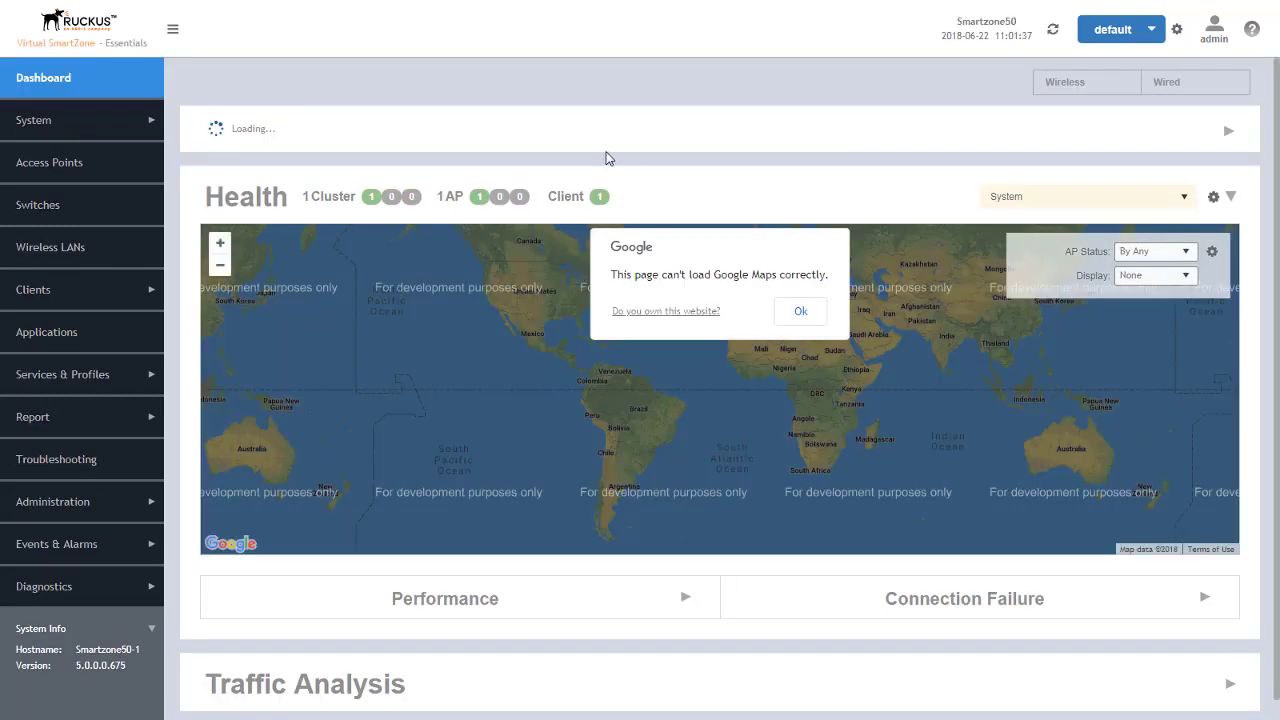
Dismiss the Google Maps loading error so the dashboard world map shows.
{"action": "left_click", "coordinate": [783, 312]}
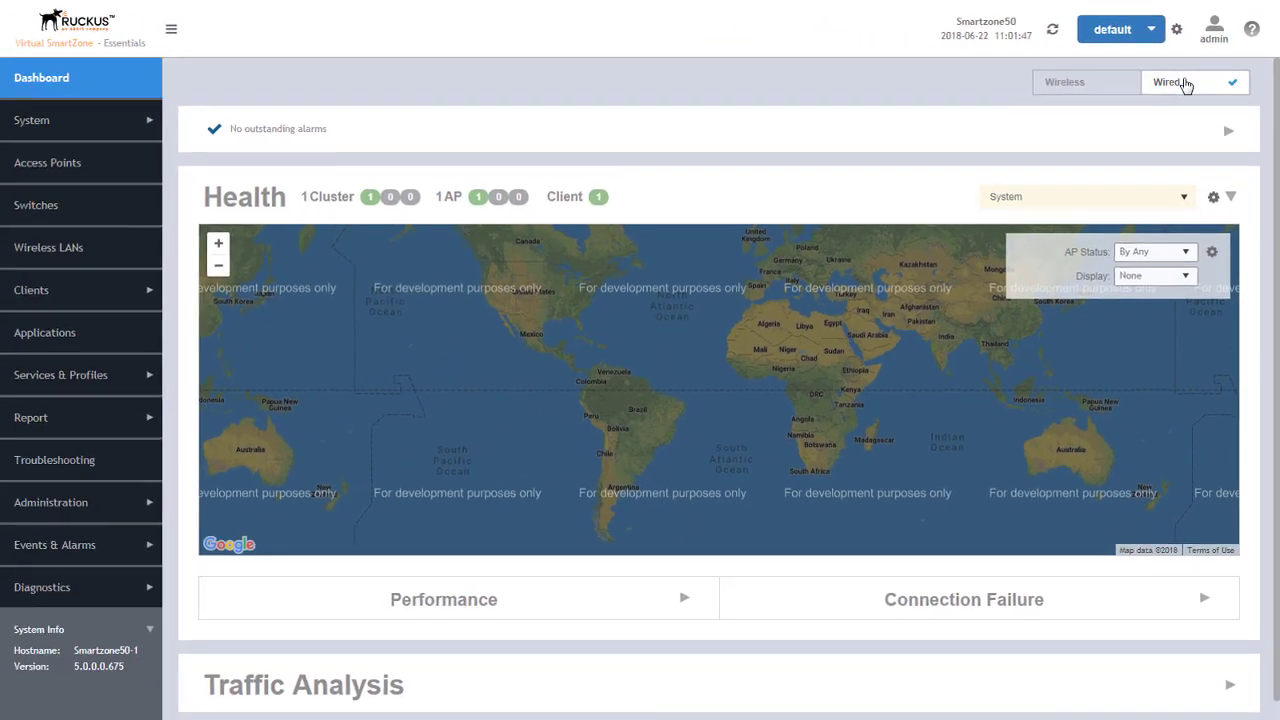
Switch the dashboard to the Wired view showing 2 switches and 32 ports.
{"action": "left_click", "coordinate": [997, 204]}
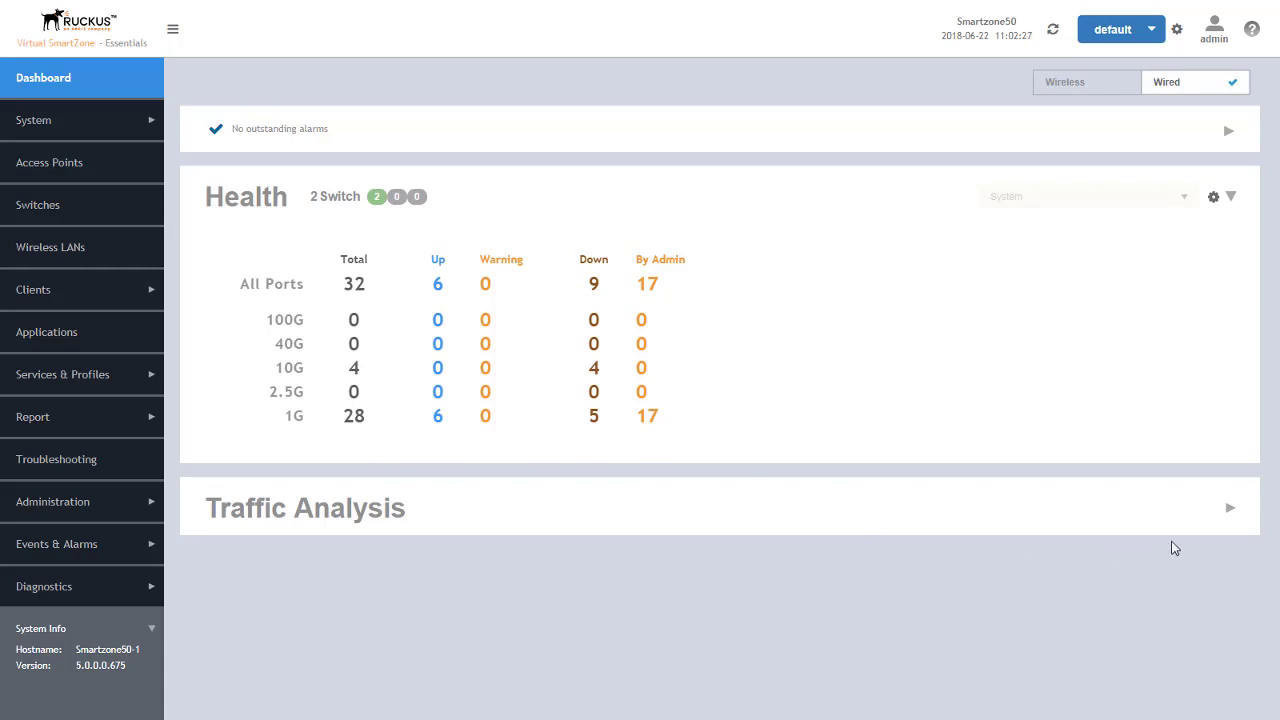
Expand Traffic Analysis and review the charts, with Lab-ICX02 leading at 47.3MB.
{"action": "left_click", "coordinate": [1228, 508]}
{"action": "scroll", "coordinate": [770, 455], "scroll_direction": "down", "scroll_amount": 3}
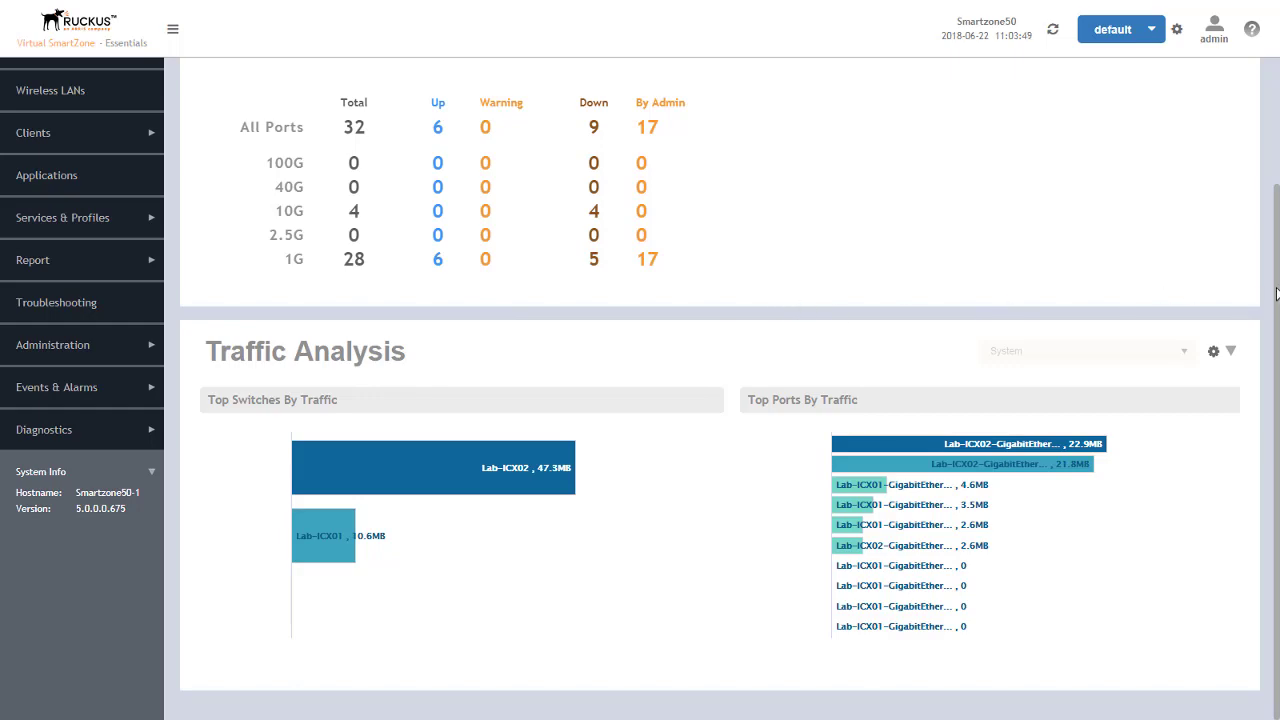
{"action": "scroll", "coordinate": [1276, 292], "scroll_direction": "up", "scroll_amount": 3}
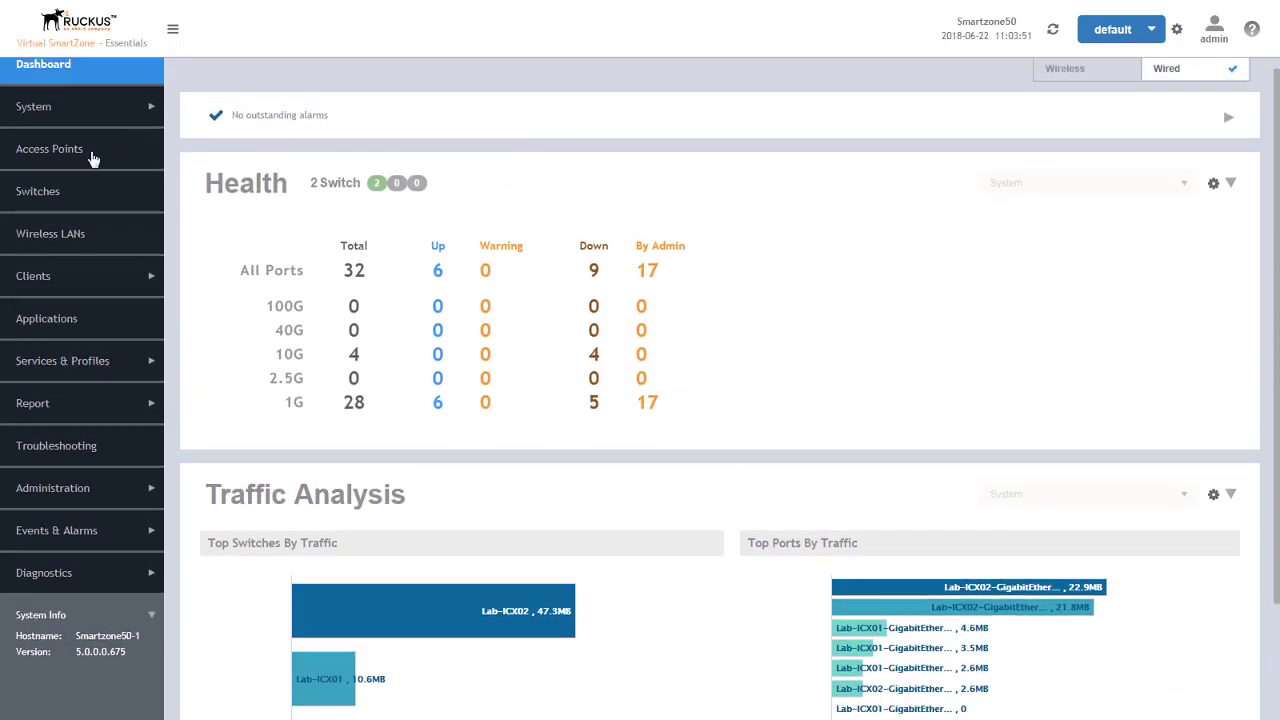
Show the First_Floor group's Switches & Ports summary: 2 ICX7150-C12P switches on SPS08080b208.
{"action": "left_click", "coordinate": [57, 206]}
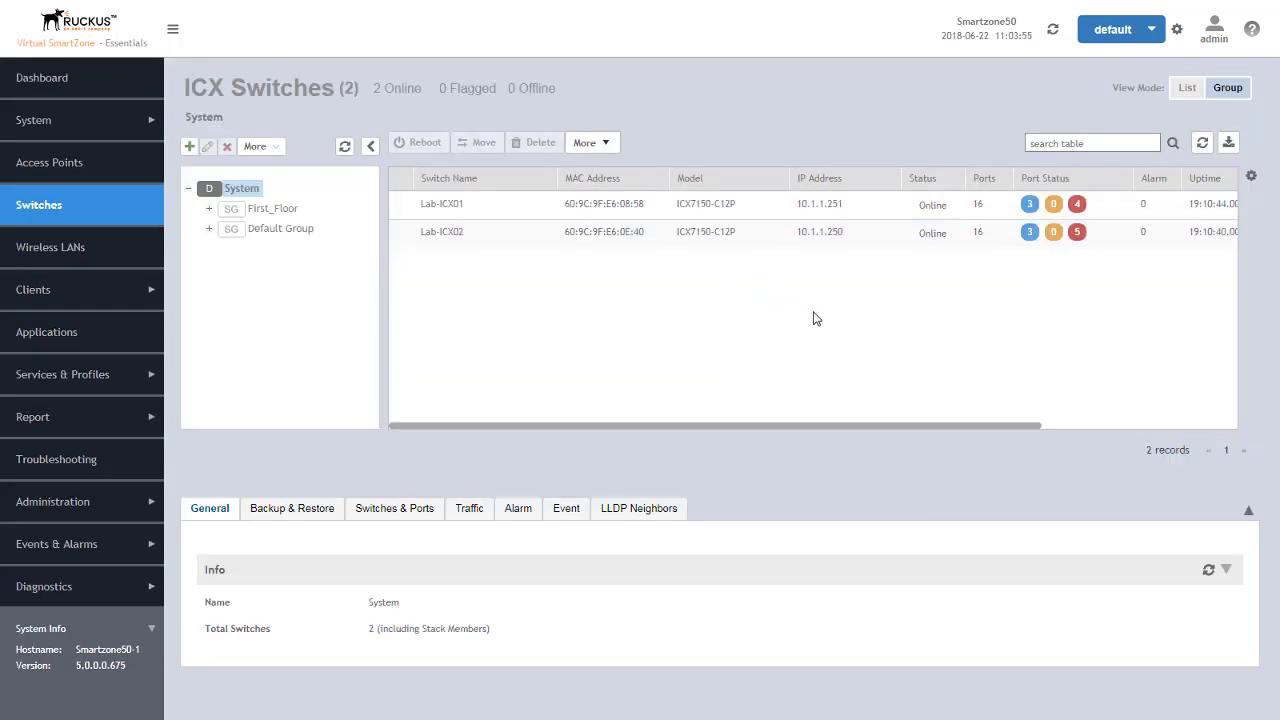
{"action": "left_click_drag", "start_coordinate": [727, 431], "coordinate": [952, 428]}
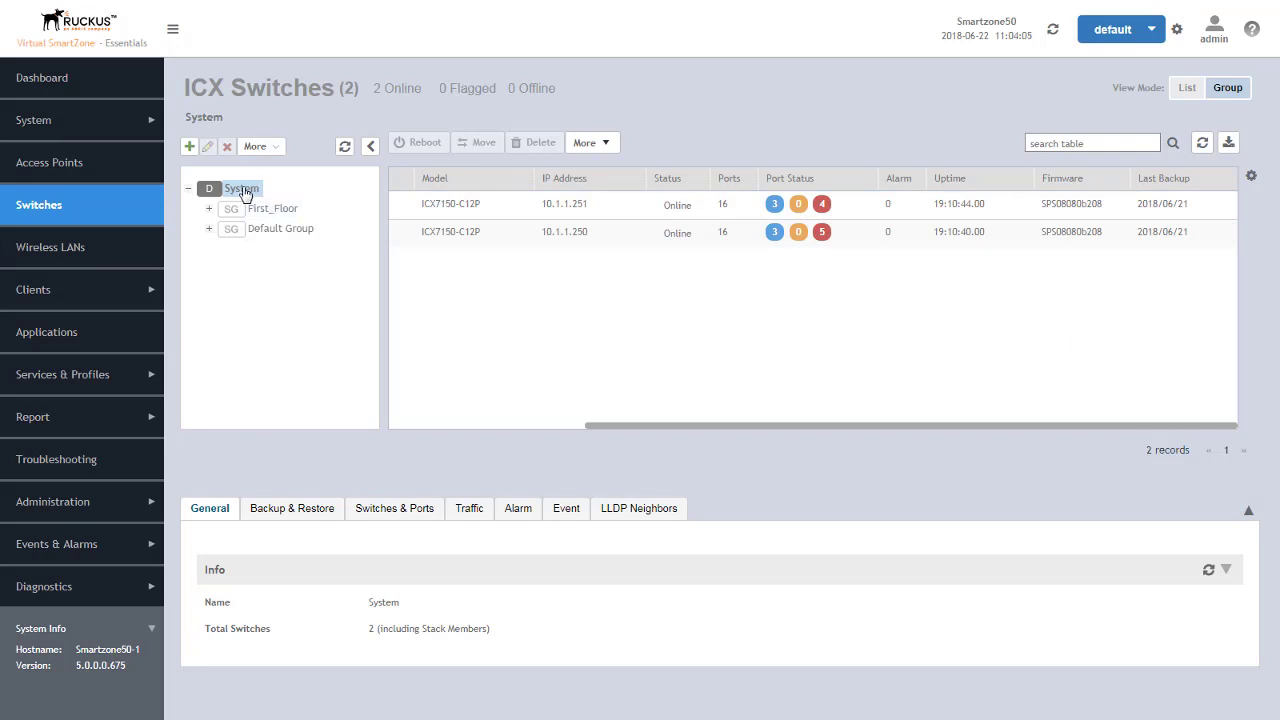
{"action": "left_click", "coordinate": [268, 212]}
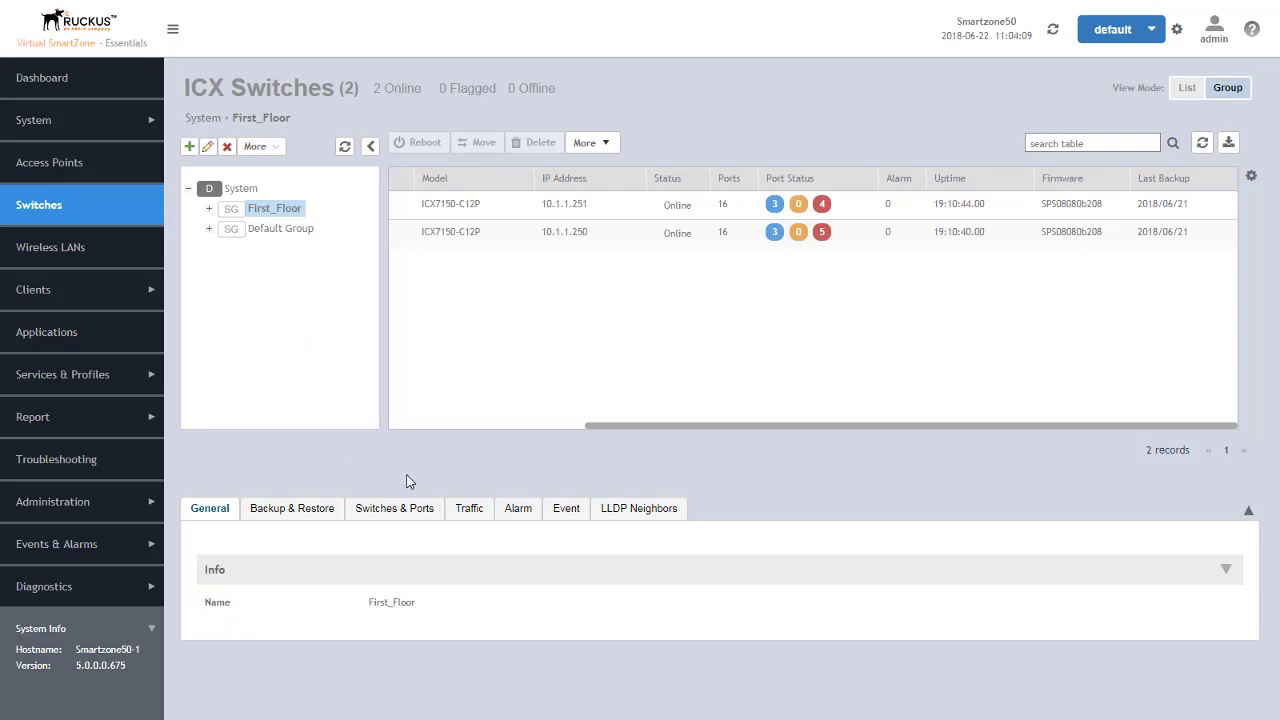
{"action": "left_click", "coordinate": [397, 510]}
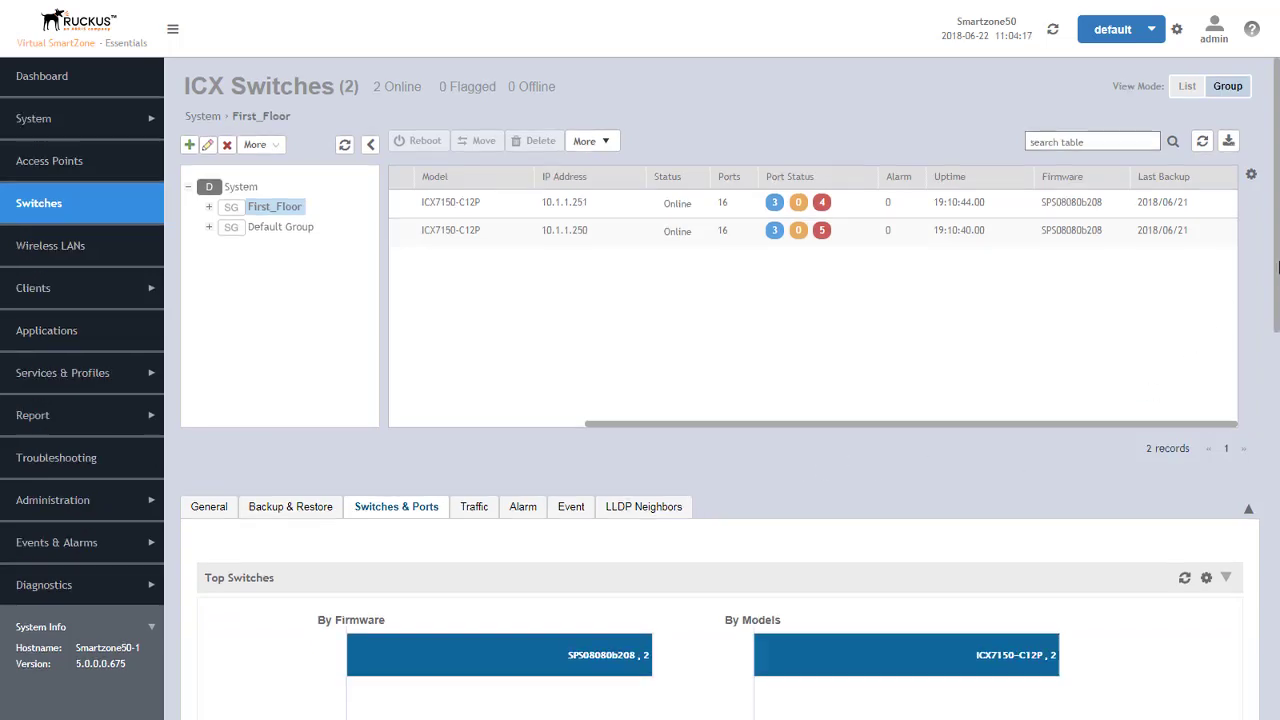
{"action": "left_click_drag", "start_coordinate": [1277, 261], "coordinate": [1277, 392]}
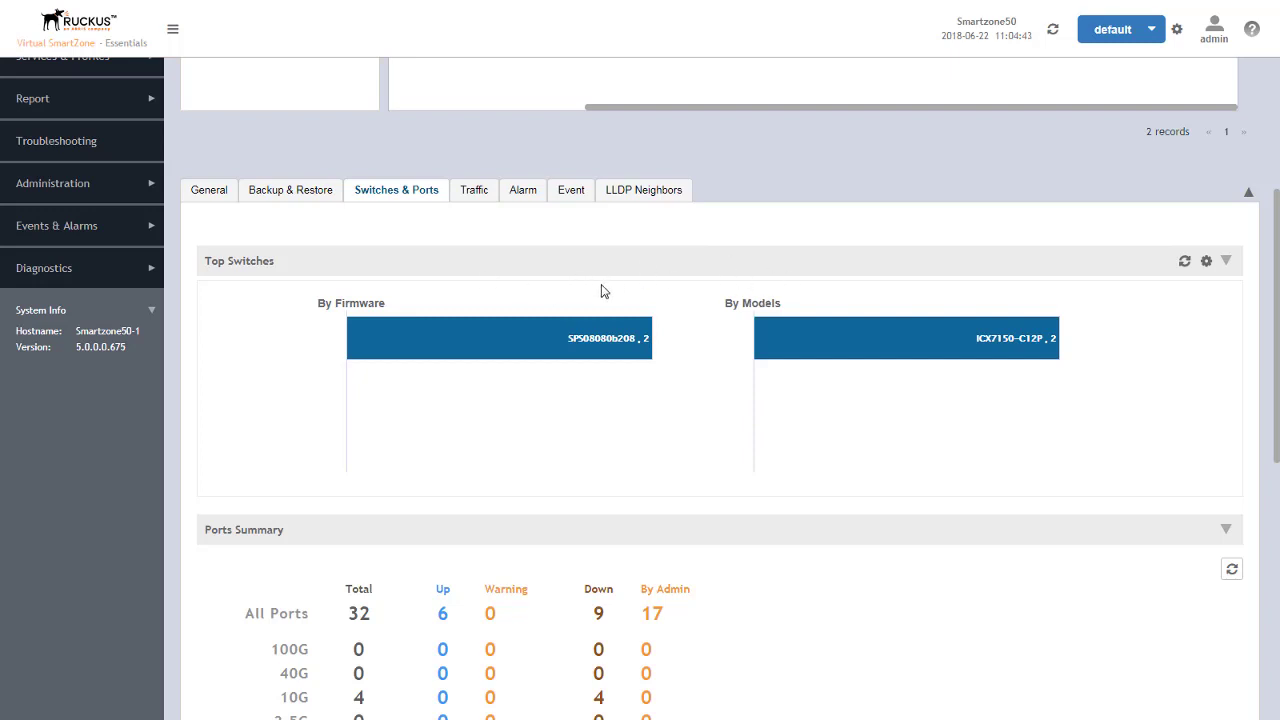
{"action": "scroll", "coordinate": [688, 348], "scroll_direction": "up", "scroll_amount": 1}
{"action": "scroll", "coordinate": [688, 348], "scroll_direction": "up", "scroll_amount": 3}
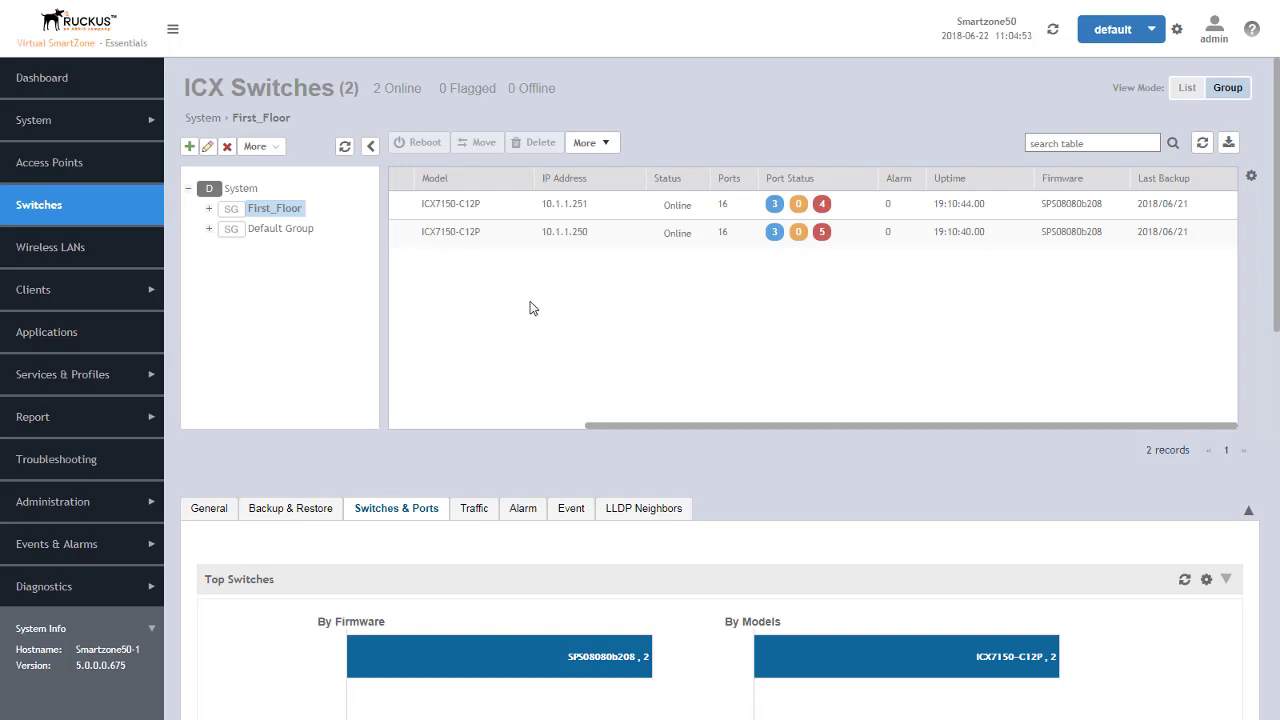
Open the second switch's Firmware History and scroll through its completed and failed upgrade jobs.
{"action": "left_click", "coordinate": [505, 213]}
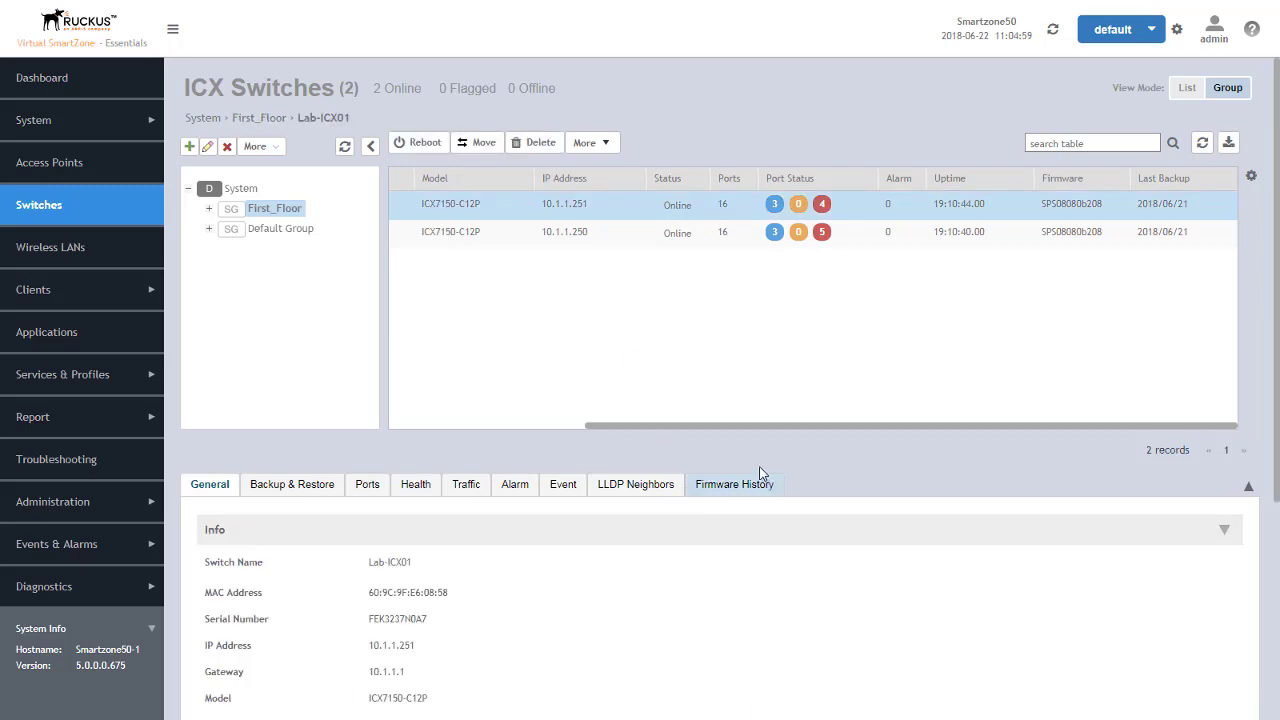
{"action": "left_click", "coordinate": [733, 482]}
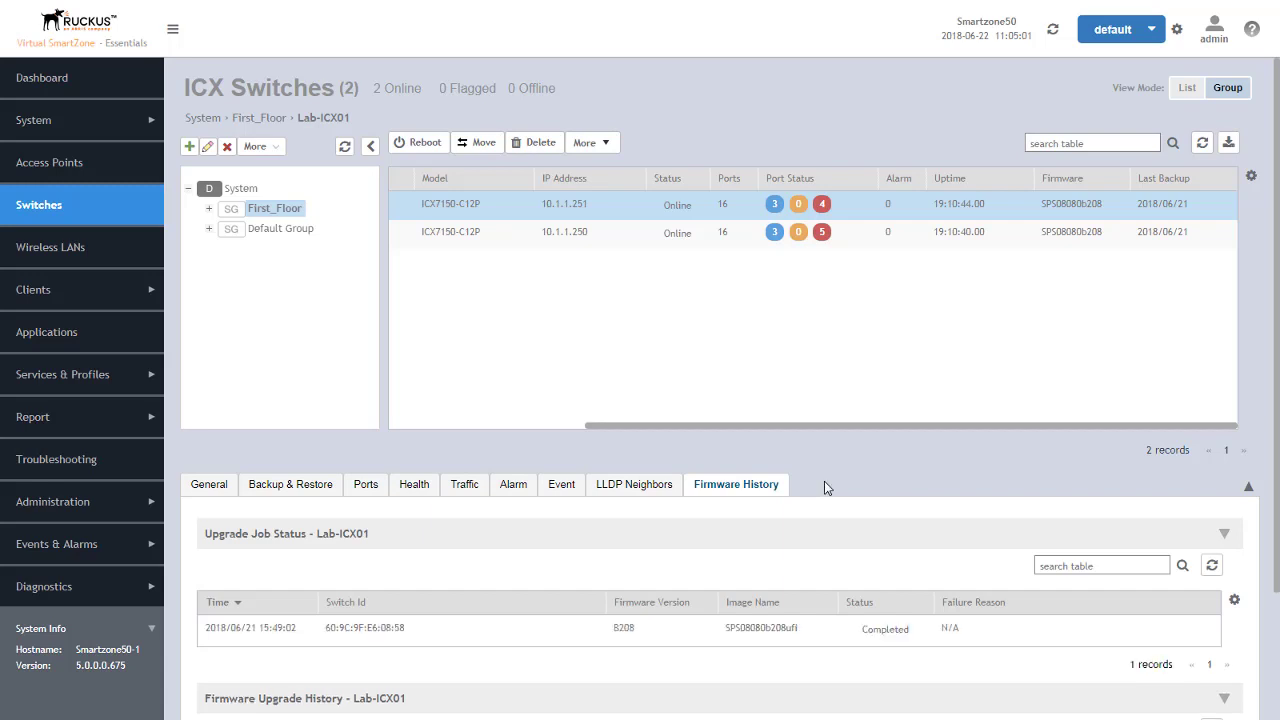
{"action": "scroll", "coordinate": [1265, 355], "scroll_direction": "down", "scroll_amount": 1}
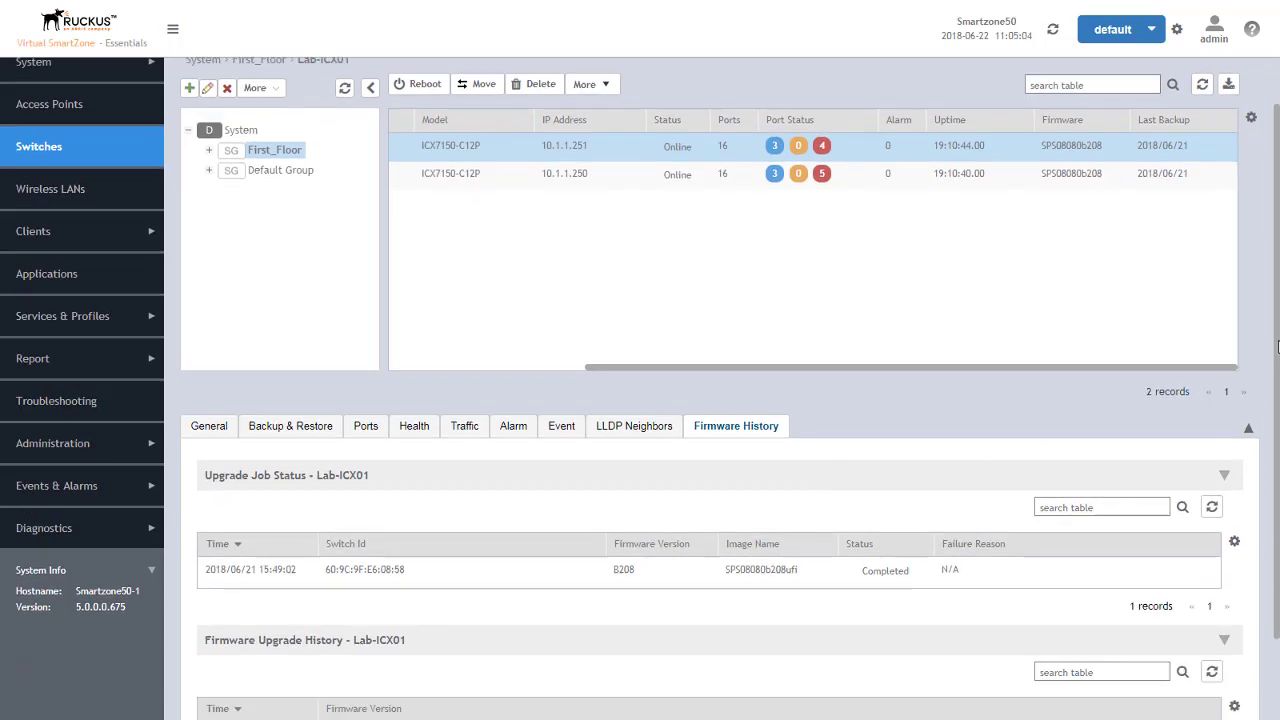
{"action": "scroll", "coordinate": [1277, 352], "scroll_direction": "down", "scroll_amount": 2}
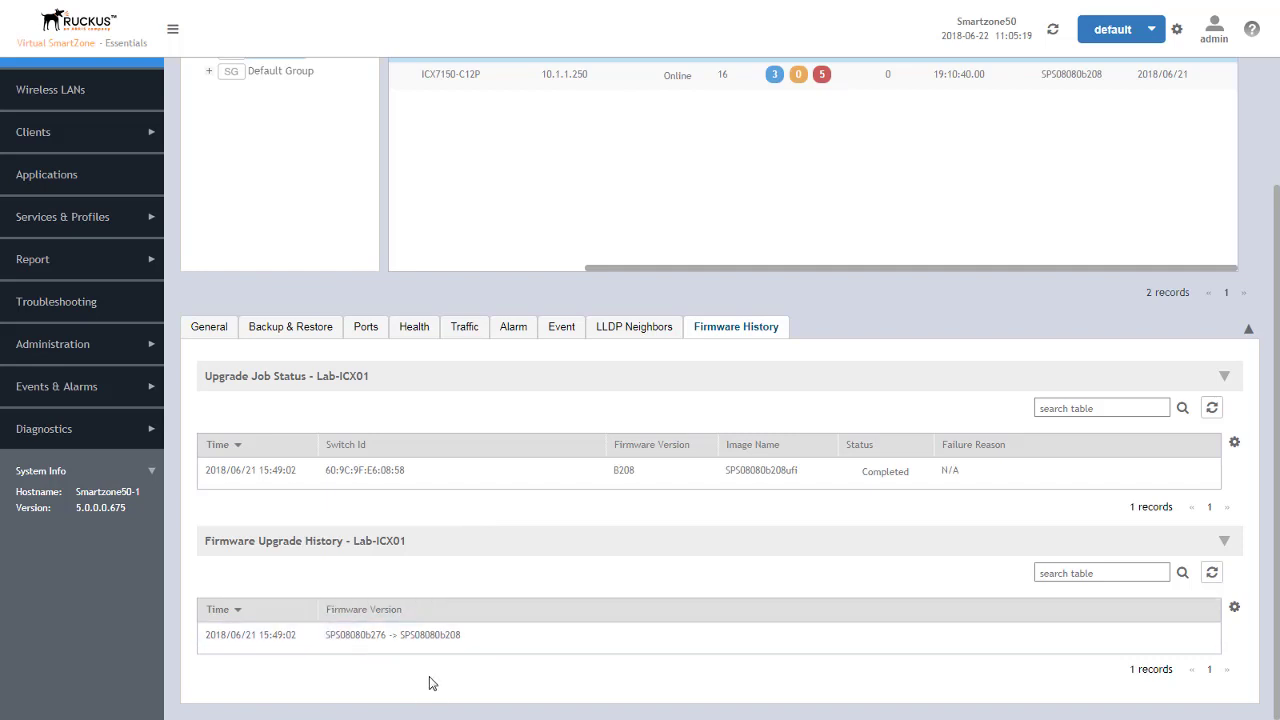
{"action": "scroll", "coordinate": [566, 594], "scroll_direction": "up", "scroll_amount": 3}
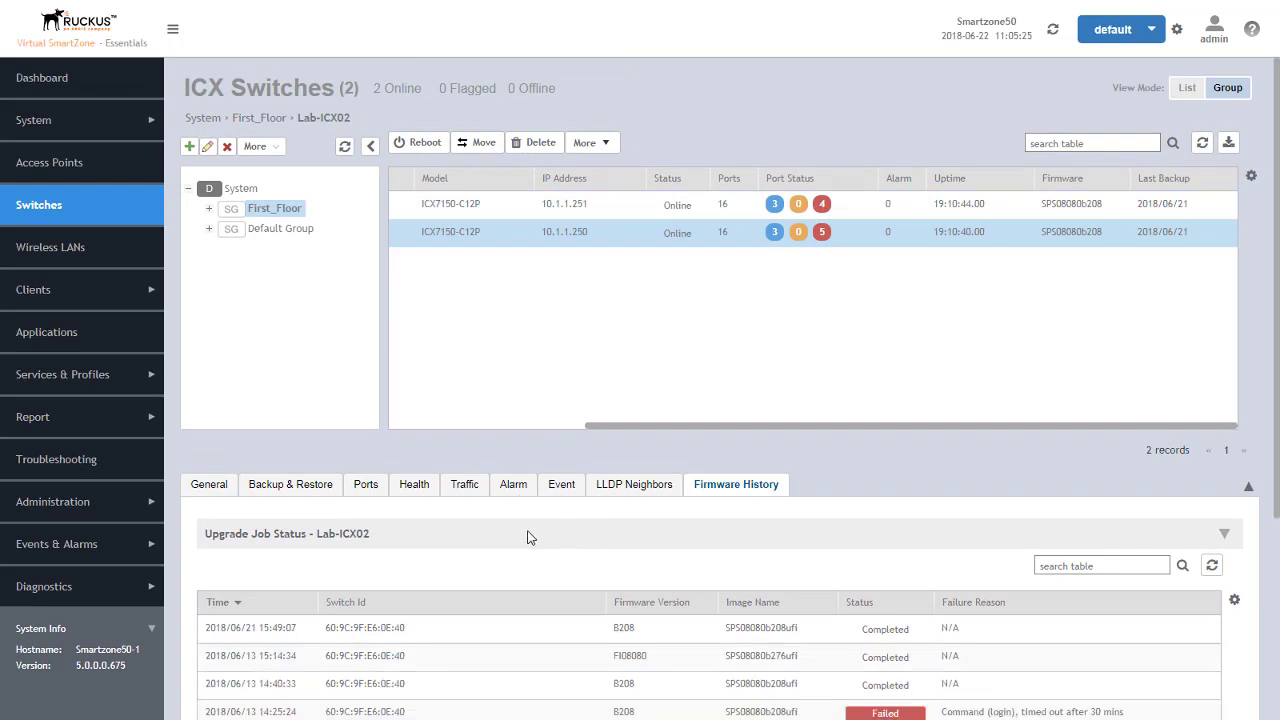
{"action": "scroll", "coordinate": [528, 533], "scroll_direction": "down", "scroll_amount": 5}
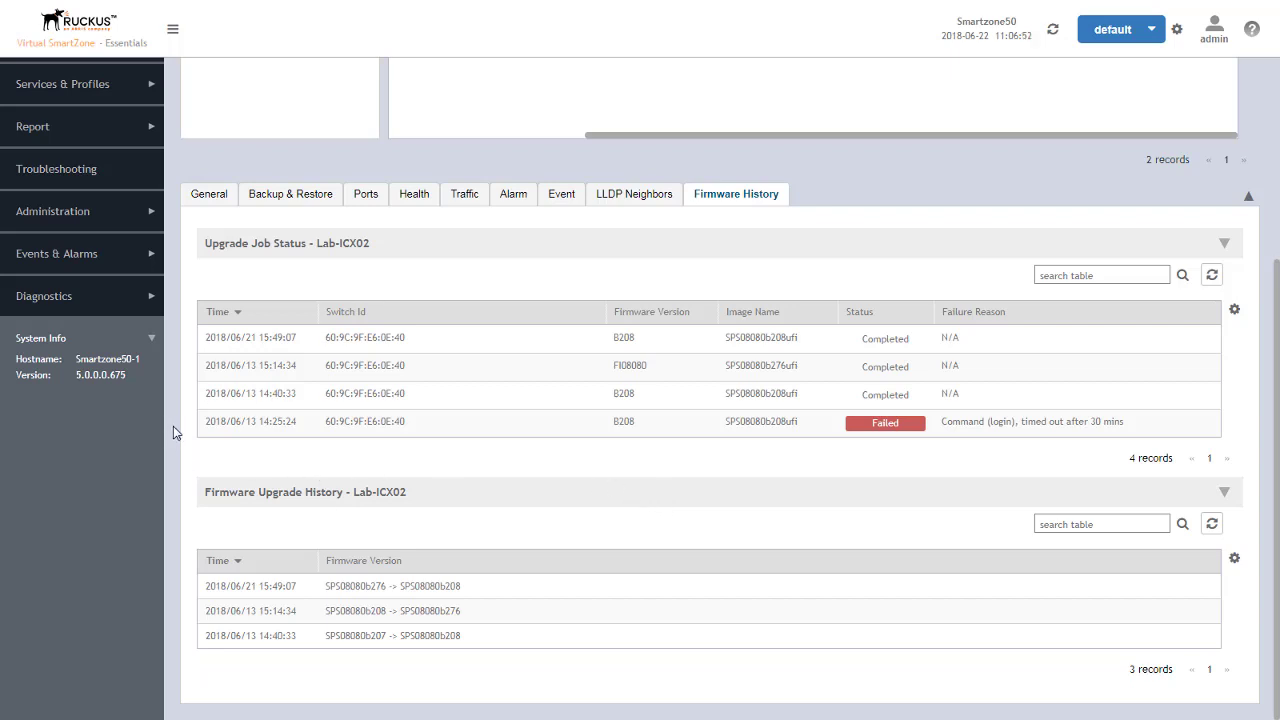
{"action": "scroll", "coordinate": [100, 500], "scroll_direction": "up", "scroll_amount": 3}
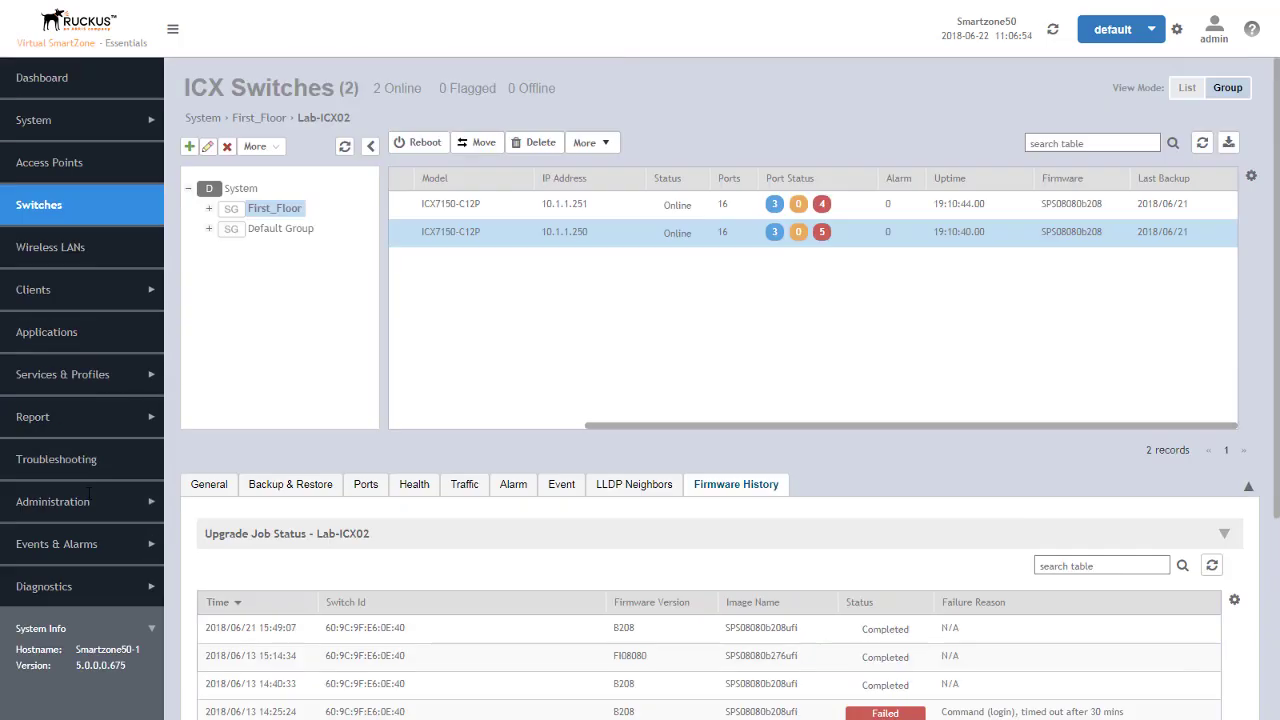
Go to Administration > Upgrade and open the Switch Firmware tab listing B208.
{"action": "left_click", "coordinate": [110, 505]}
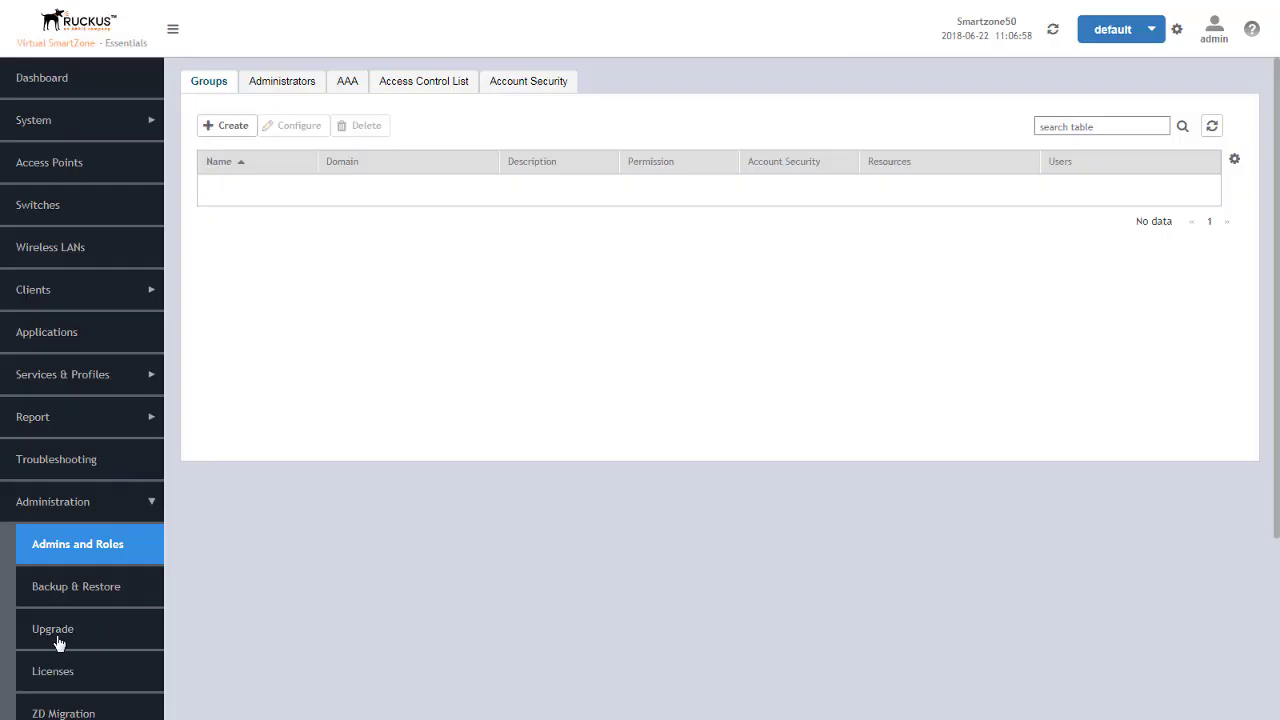
{"action": "left_click", "coordinate": [150, 628]}
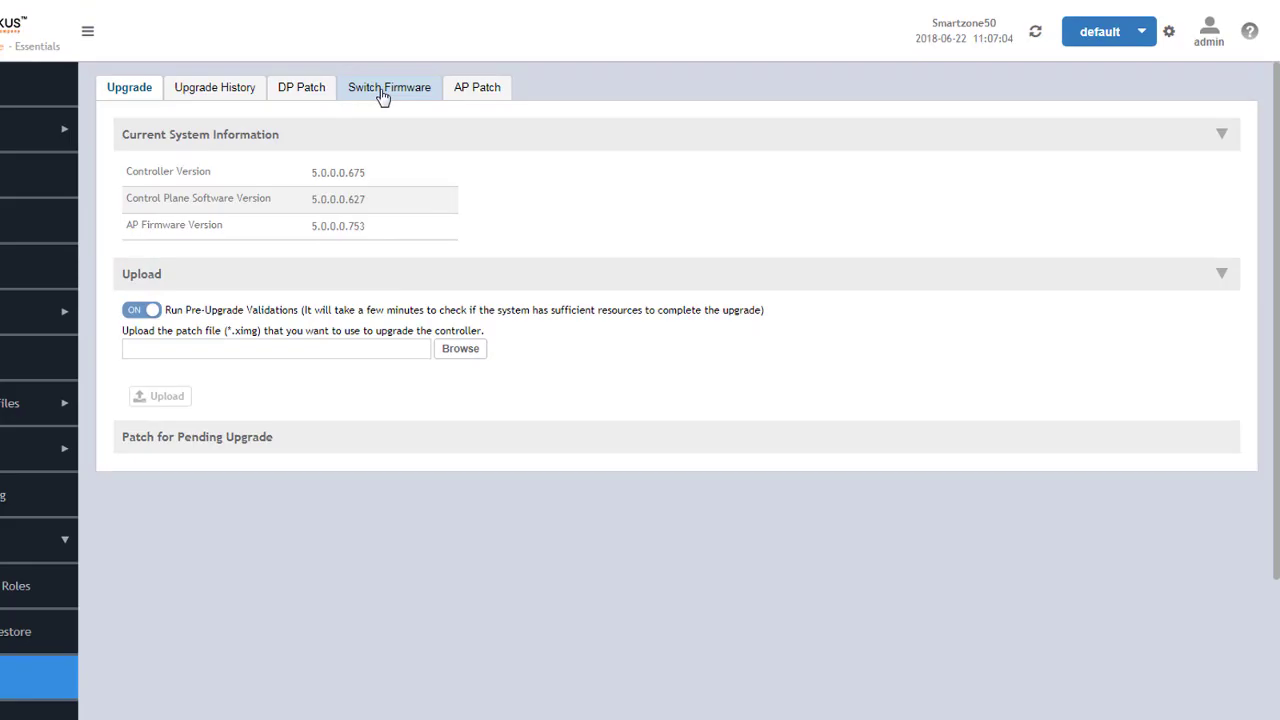
{"action": "left_click", "coordinate": [420, 88]}
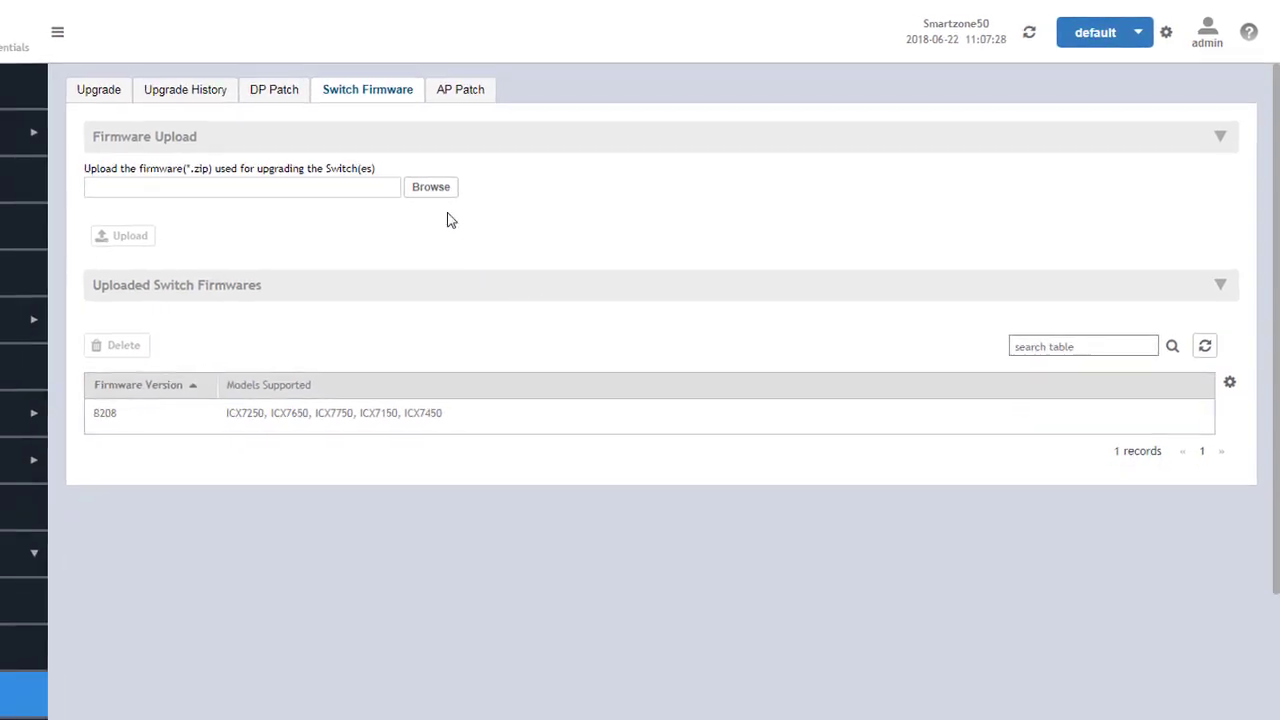
Upload b276.zip from the ICX Firmware folder, adding FI08080 to the firmware list.
{"action": "left_click", "coordinate": [438, 188]}
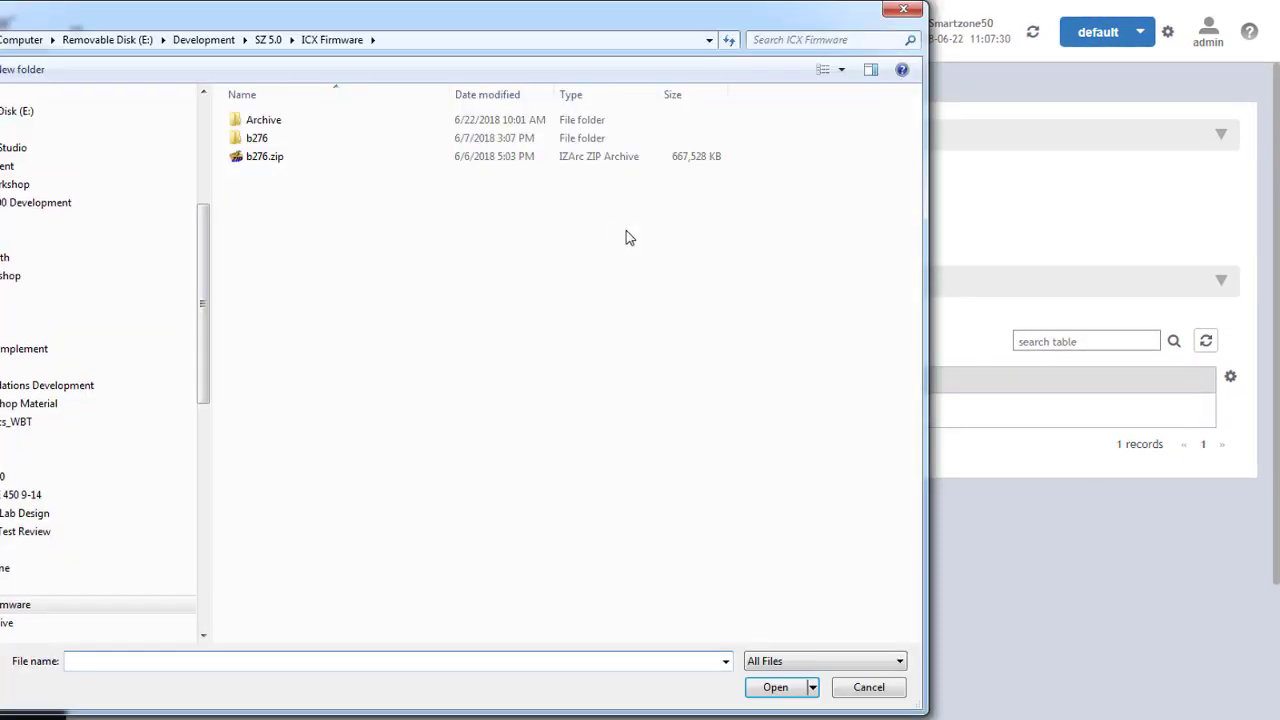
{"action": "left_click", "coordinate": [258, 160]}
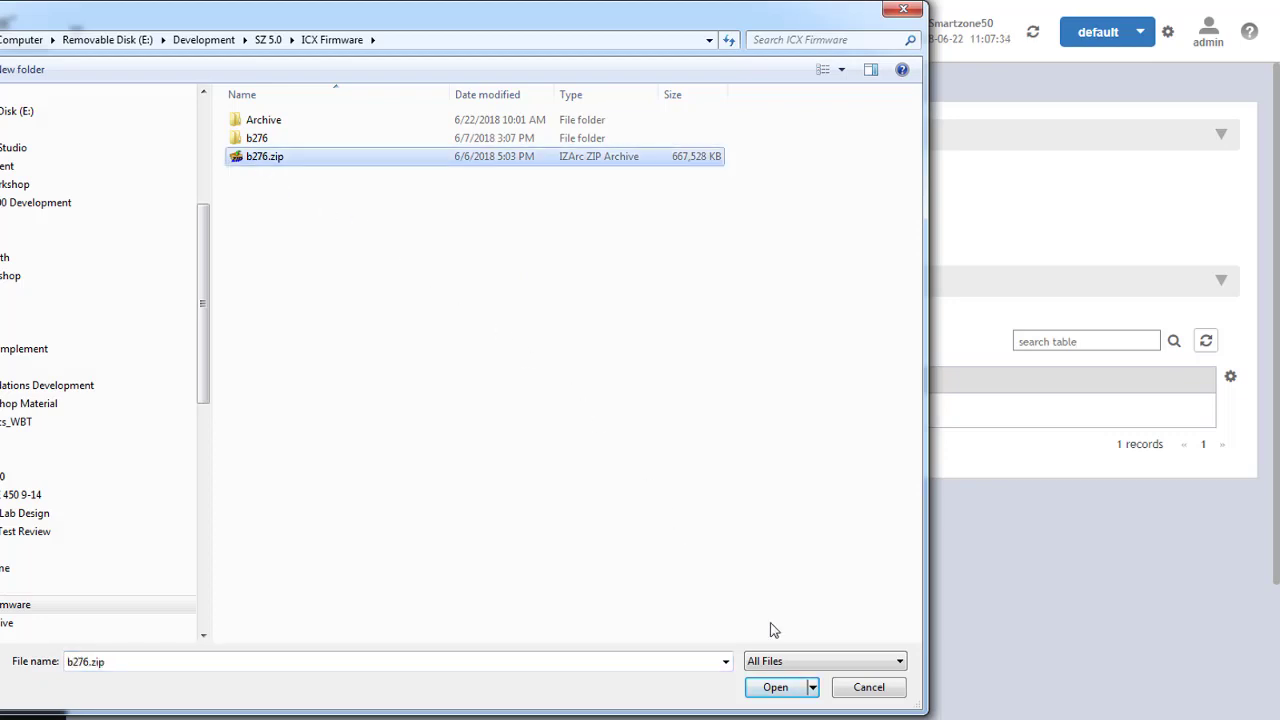
{"action": "left_click", "coordinate": [777, 689]}
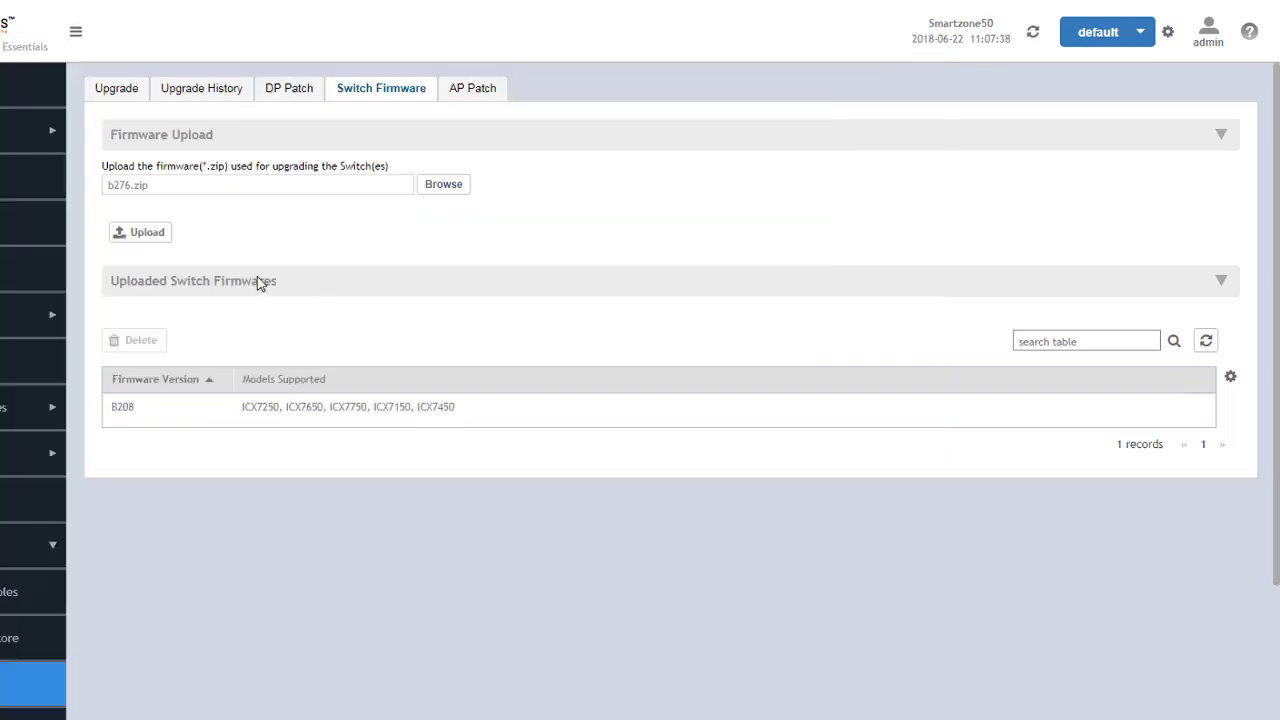
{"action": "left_click", "coordinate": [162, 245]}
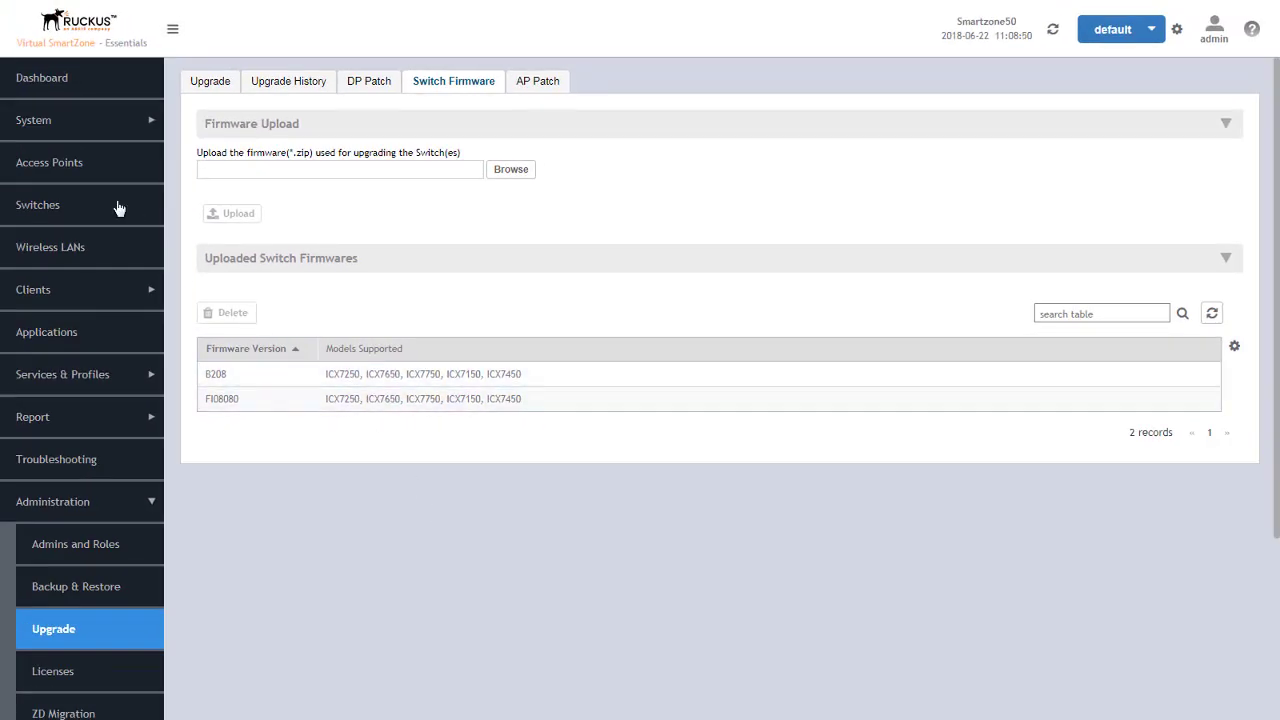
Return to the ICX Switches list and select both Lab-ICX01 and Lab-ICX02.
{"action": "left_click", "coordinate": [48, 208]}
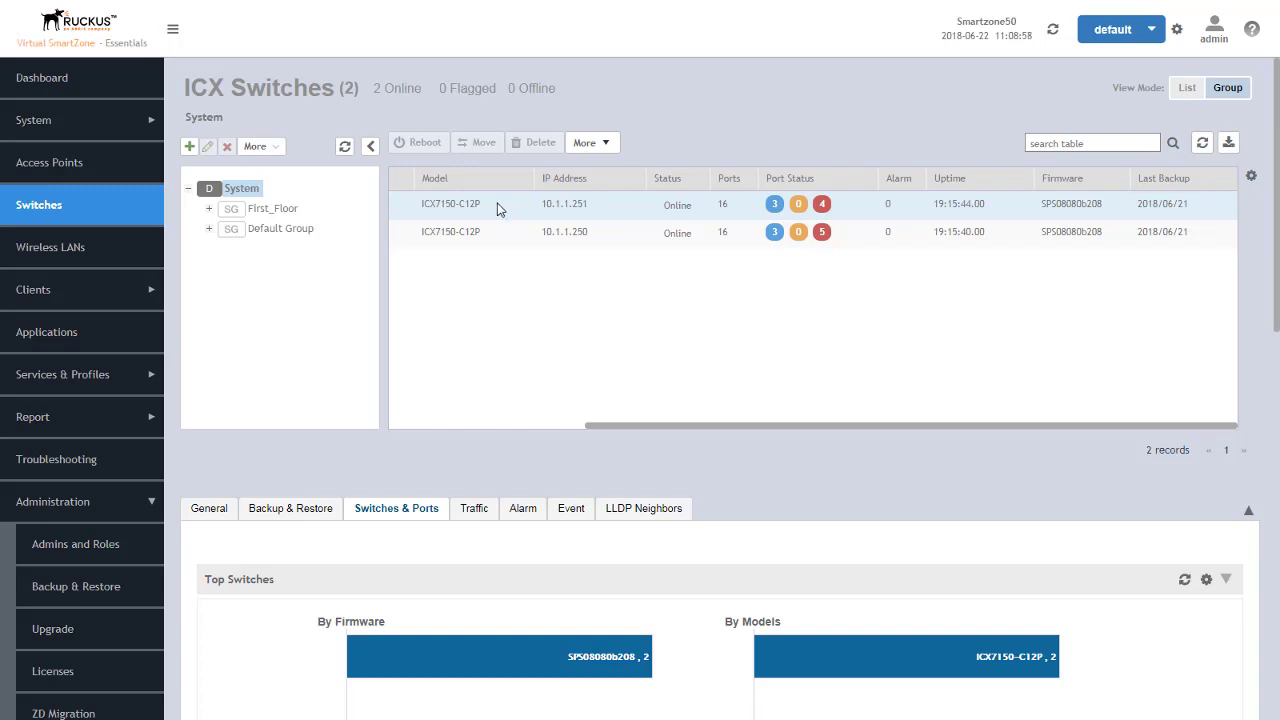
{"action": "left_click", "coordinate": [500, 209]}
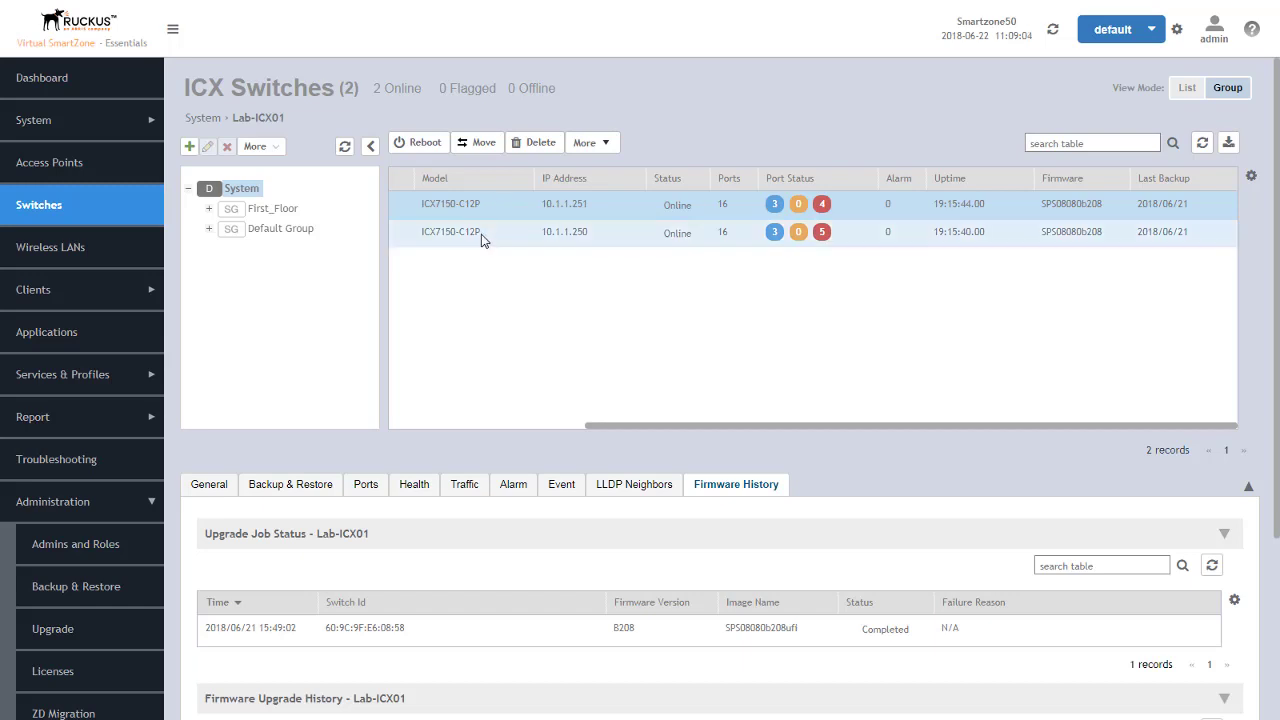
{"action": "left_click", "coordinate": [481, 240], "text": "shift"}
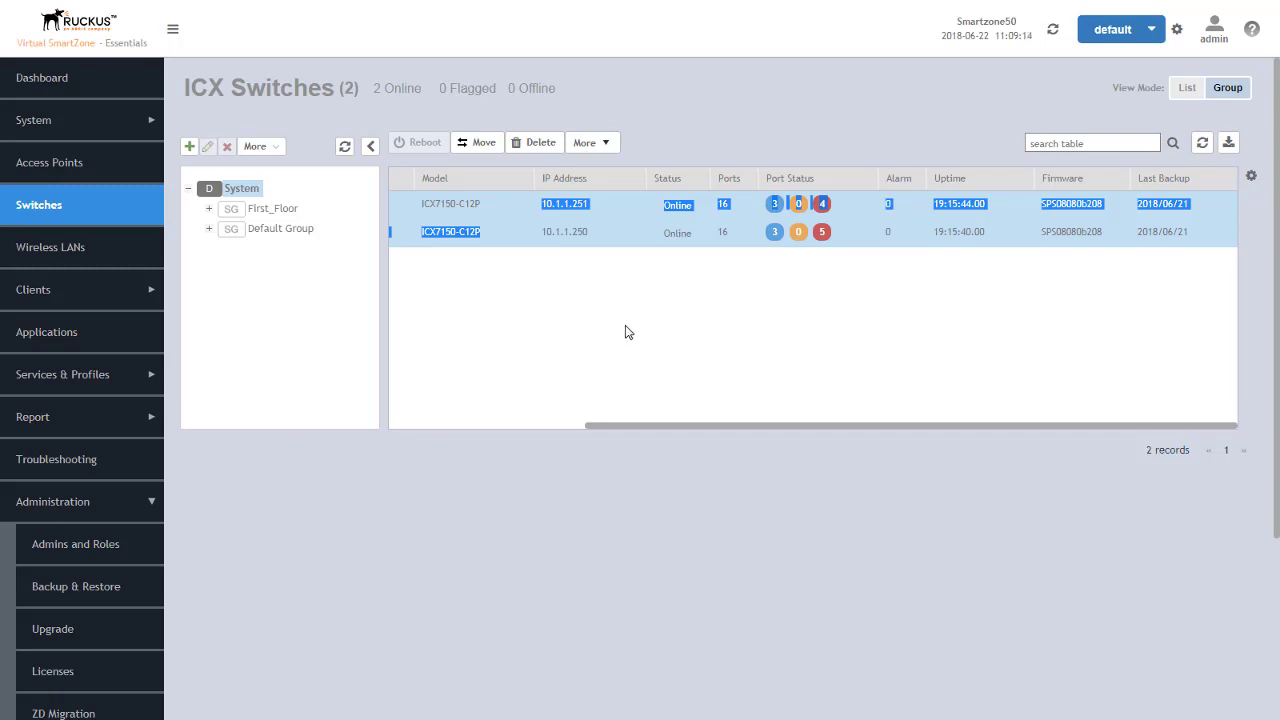
Start a firmware upgrade for both switches using FI08080, Switch type, applied Now.
{"action": "left_click", "coordinate": [605, 144]}
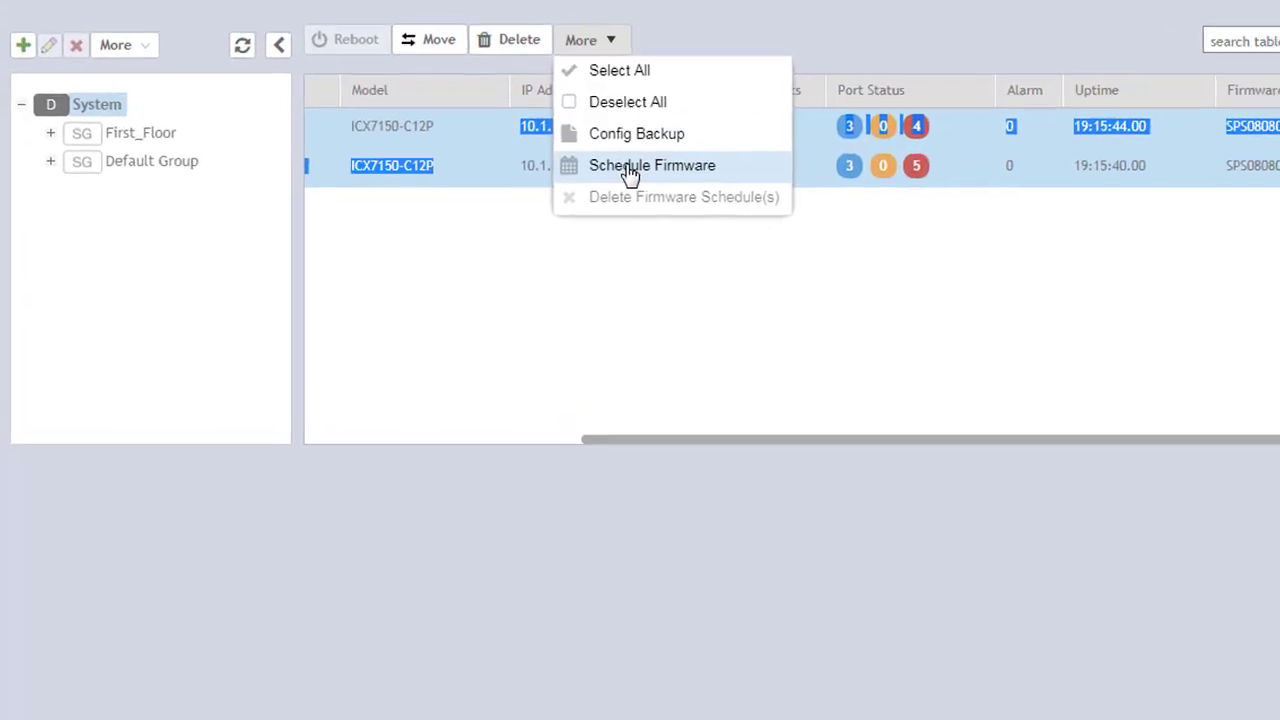
{"action": "left_click", "coordinate": [632, 167]}
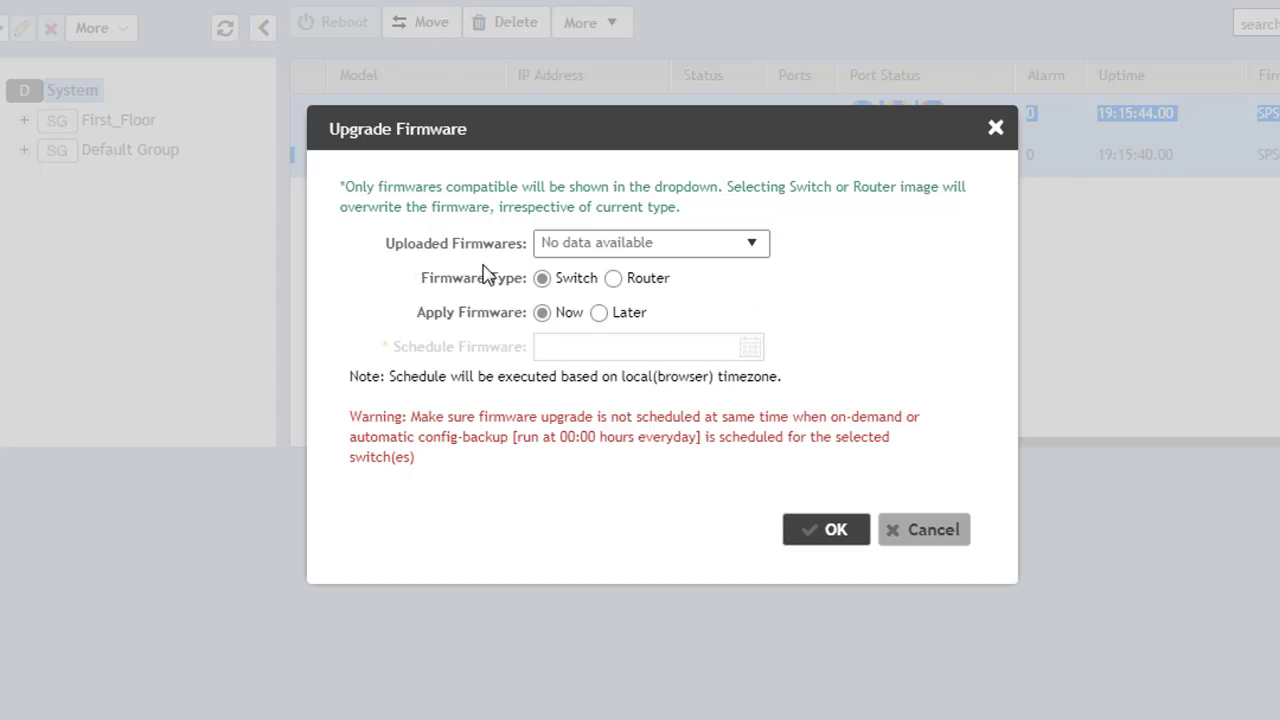
{"action": "left_click", "coordinate": [751, 252]}
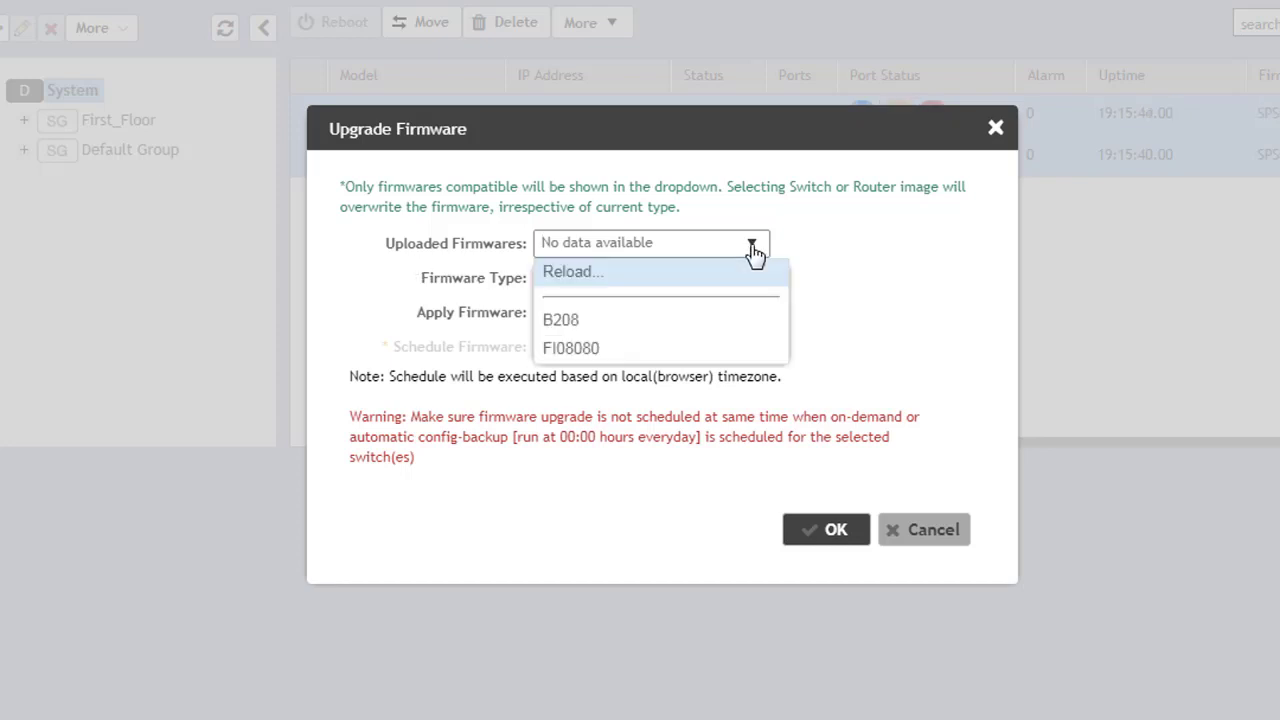
{"action": "left_click", "coordinate": [566, 350]}
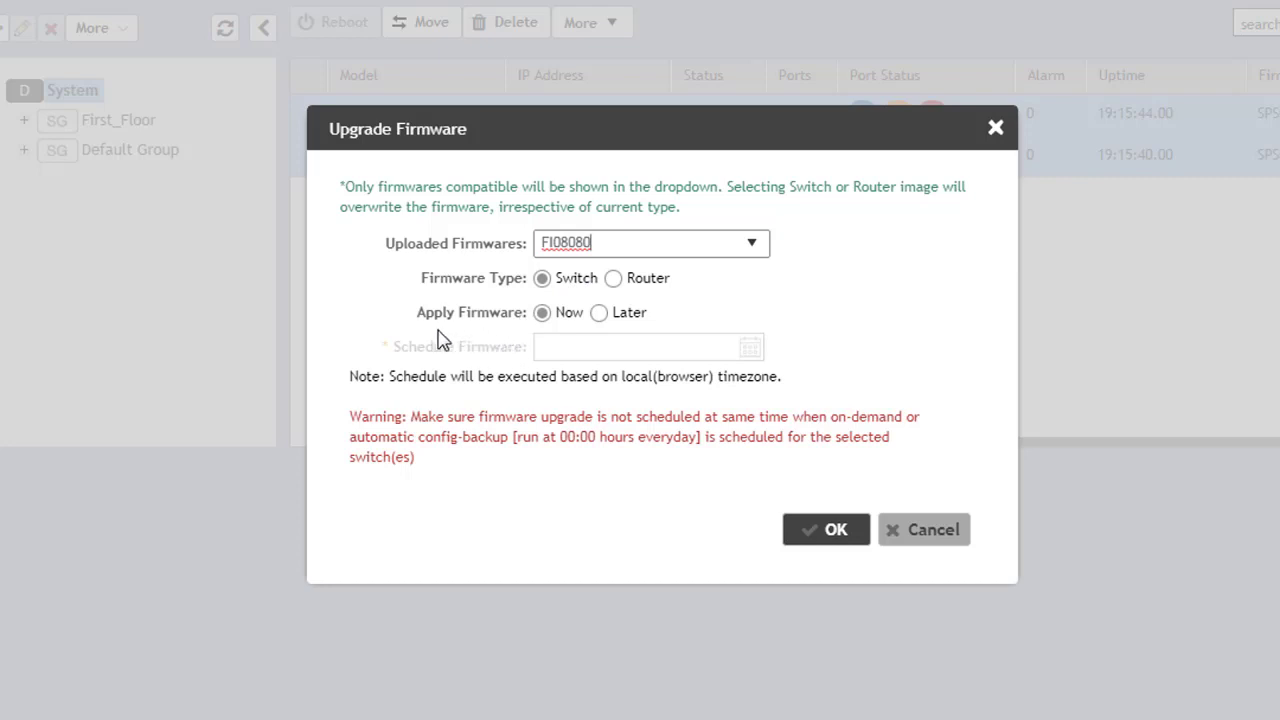
{"action": "left_click", "coordinate": [600, 312]}
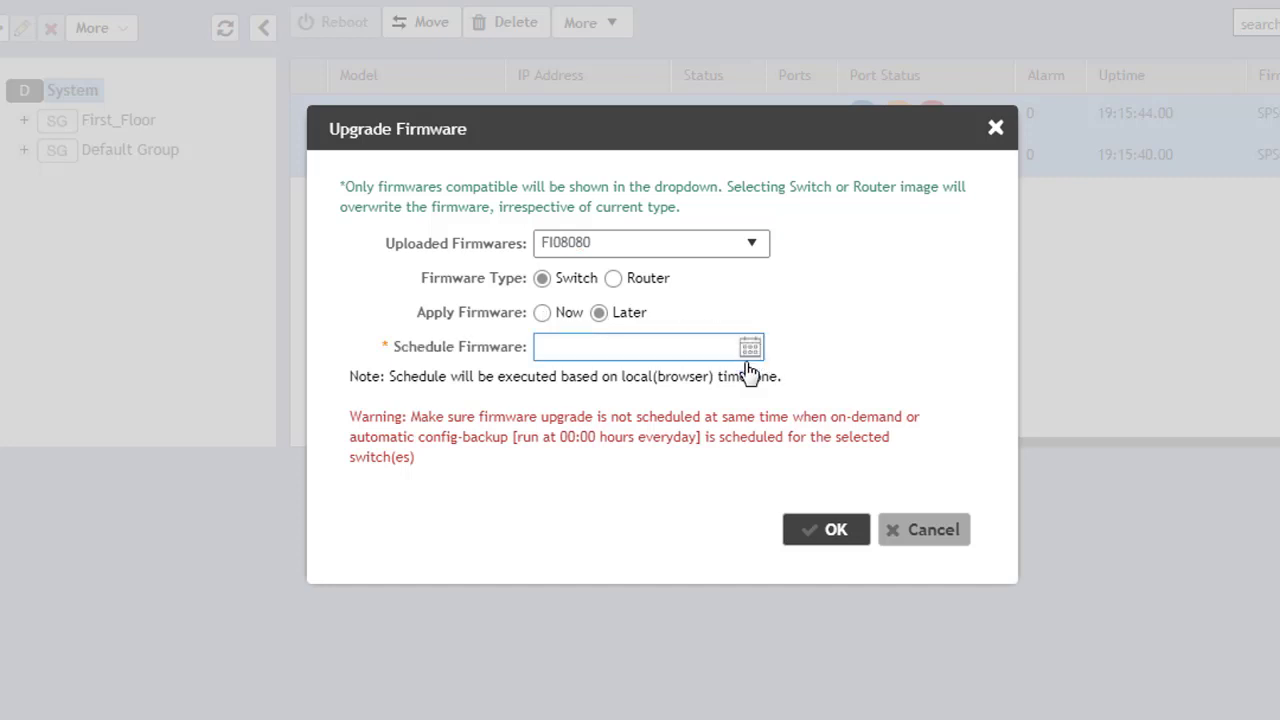
{"action": "left_click", "coordinate": [749, 349]}
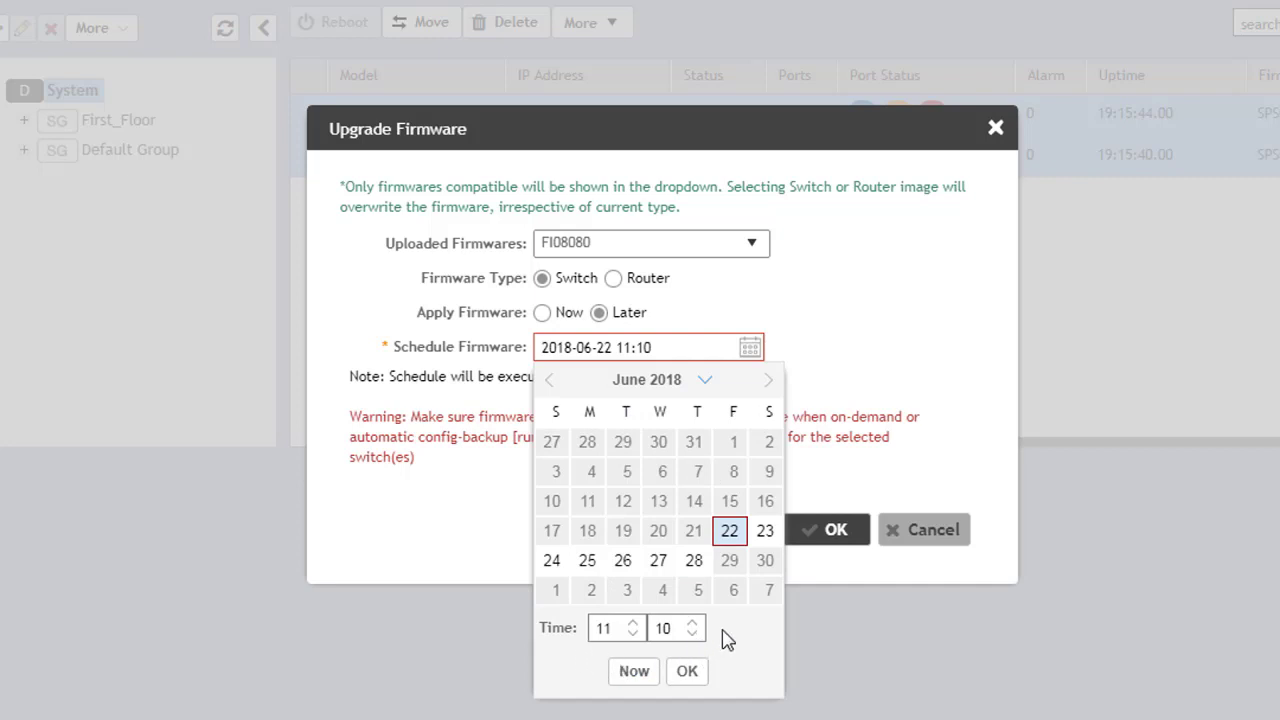
{"action": "left_click", "coordinate": [896, 380]}
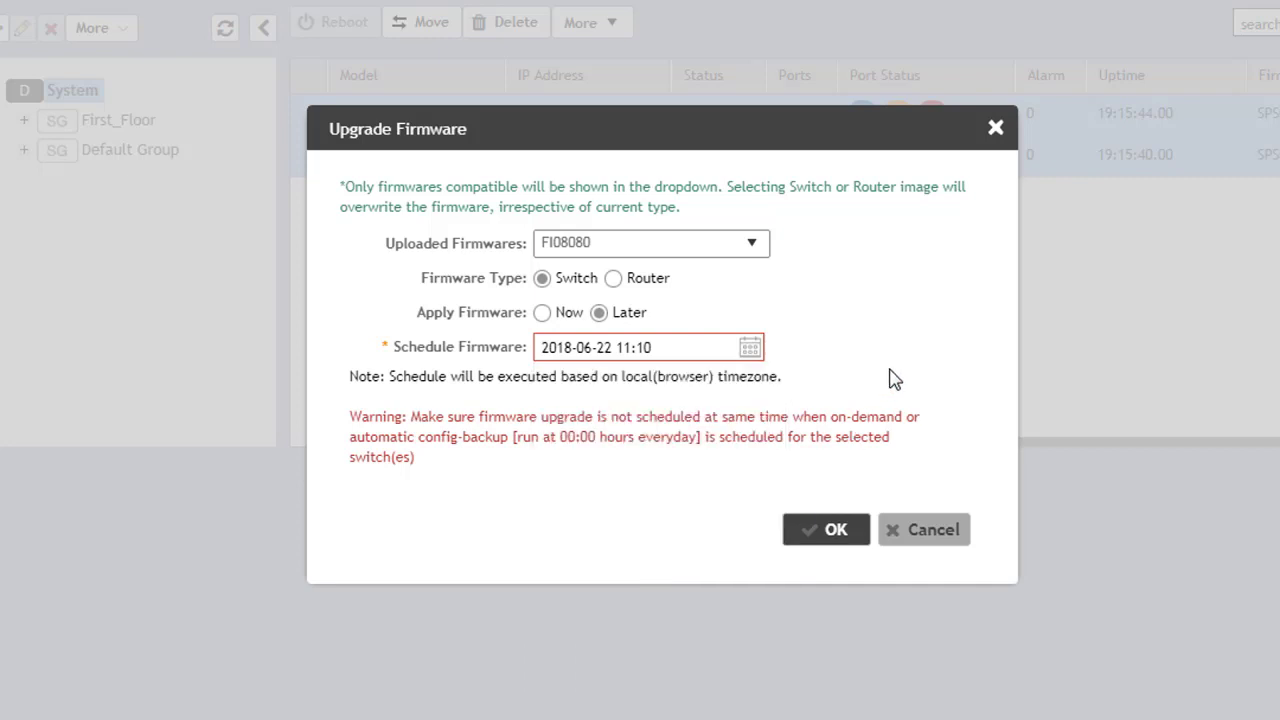
{"action": "left_click", "coordinate": [545, 315]}
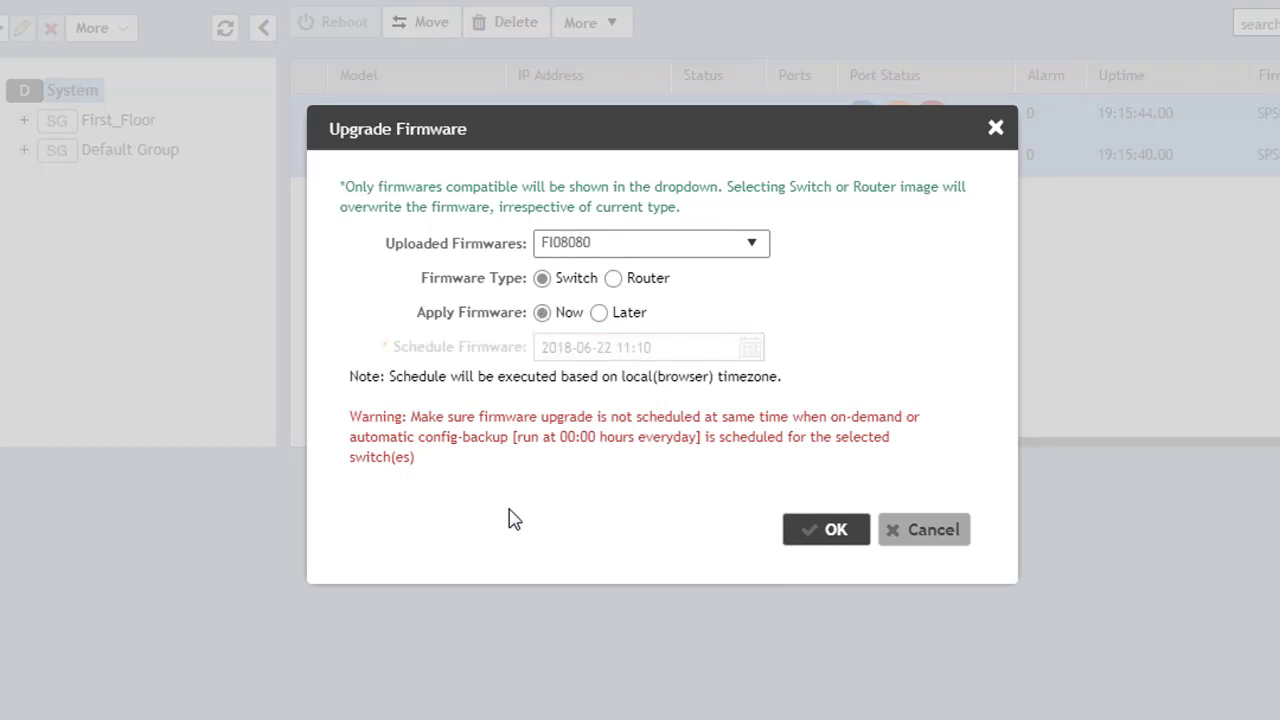
Confirm the FI08080 firmware upgrade for both ICX switches and acknowledge the submission message.
{"action": "left_click", "coordinate": [836, 532]}
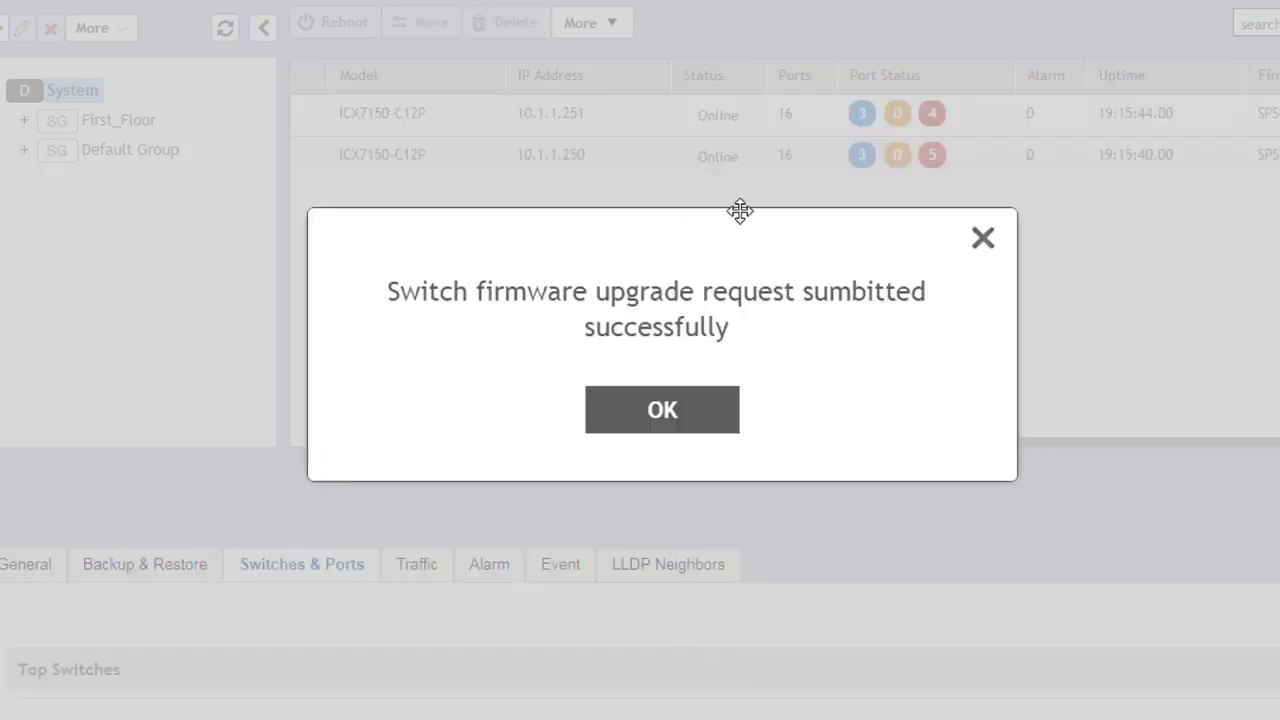
{"action": "left_click", "coordinate": [655, 418]}
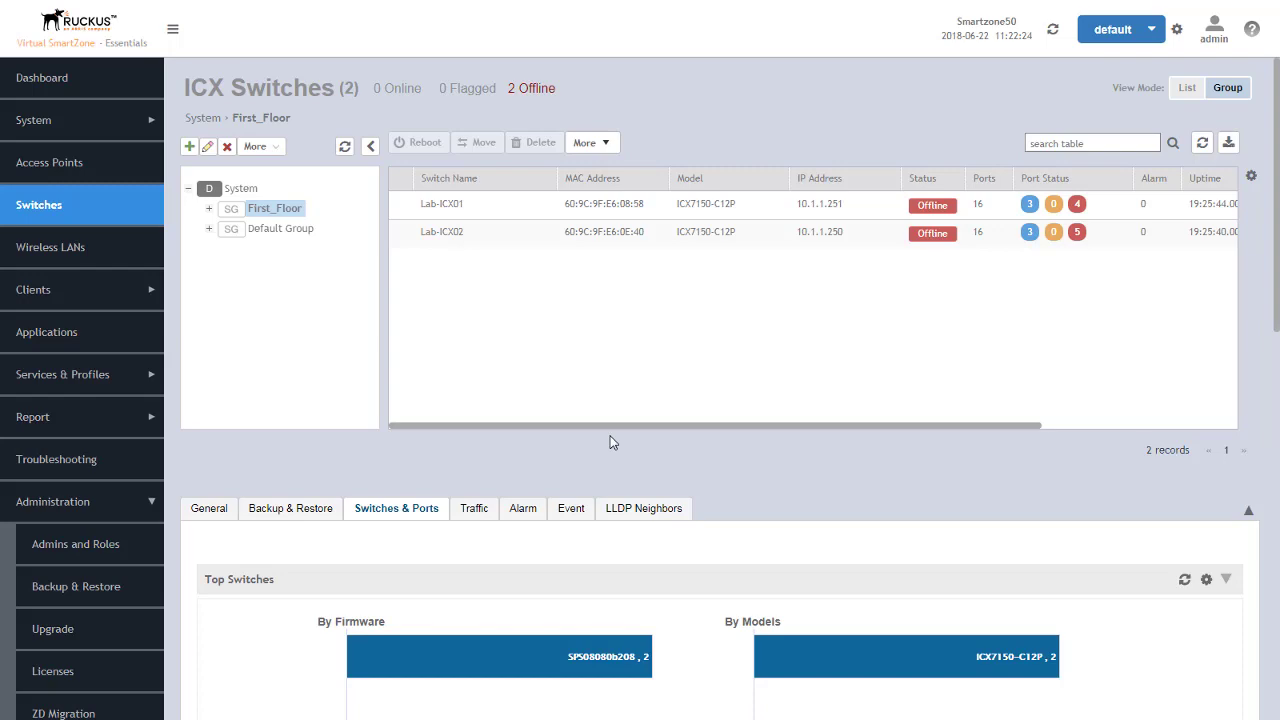
Review Lab-ICX02's firmware history showing the completed FI08080 job from SPS08080b208 to SPS08080b276.
{"action": "left_click", "coordinate": [505, 236]}
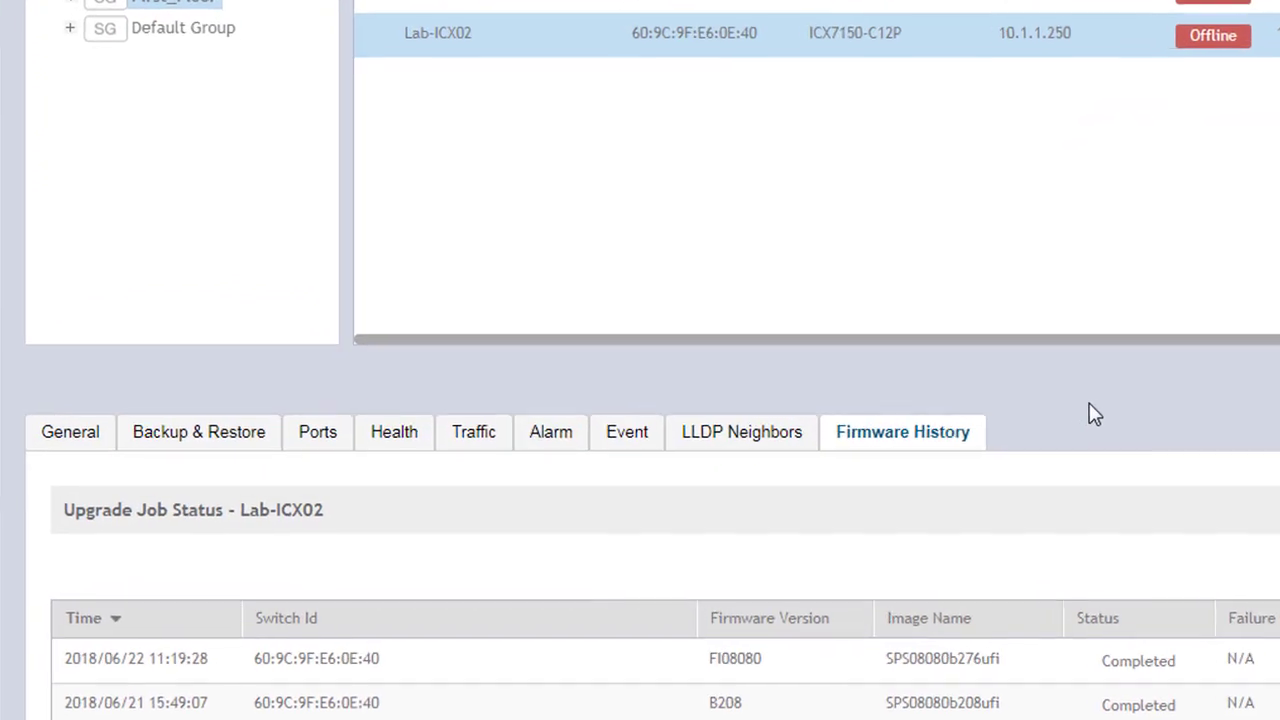
{"action": "scroll", "coordinate": [1113, 410], "scroll_direction": "down", "scroll_amount": 5}
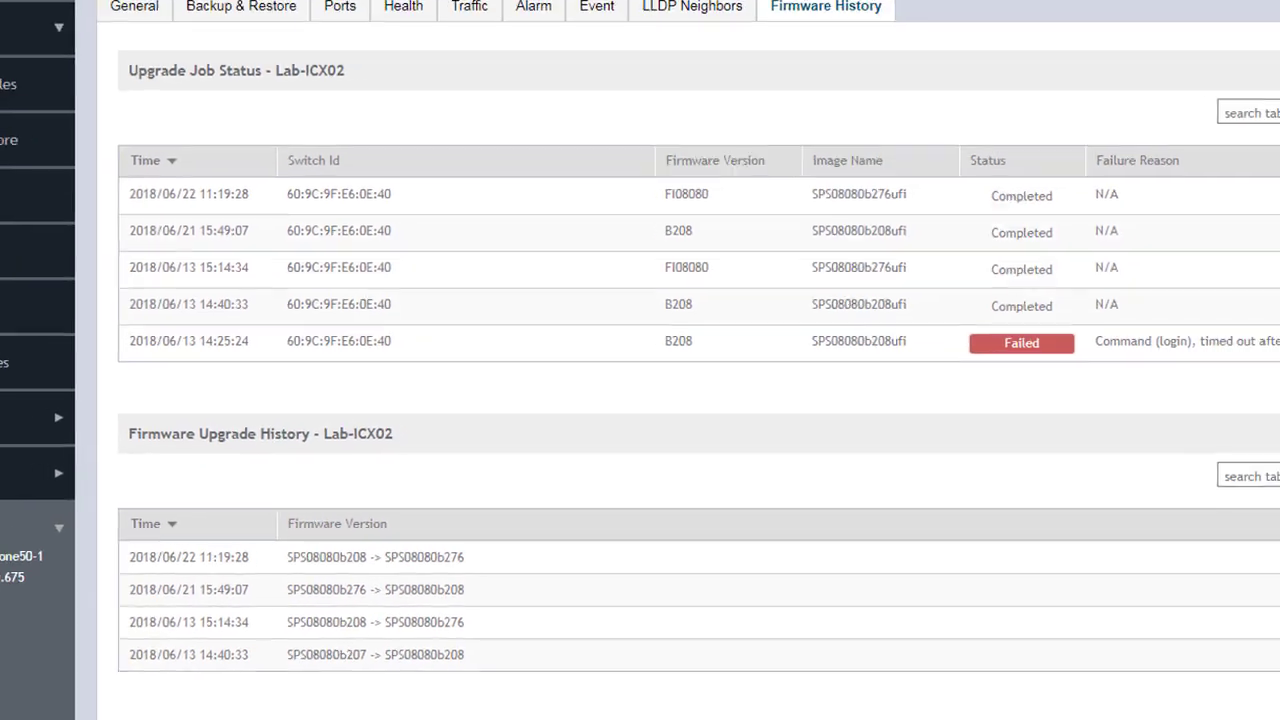
{"action": "scroll", "coordinate": [474, 231], "scroll_direction": "up", "scroll_amount": 1}
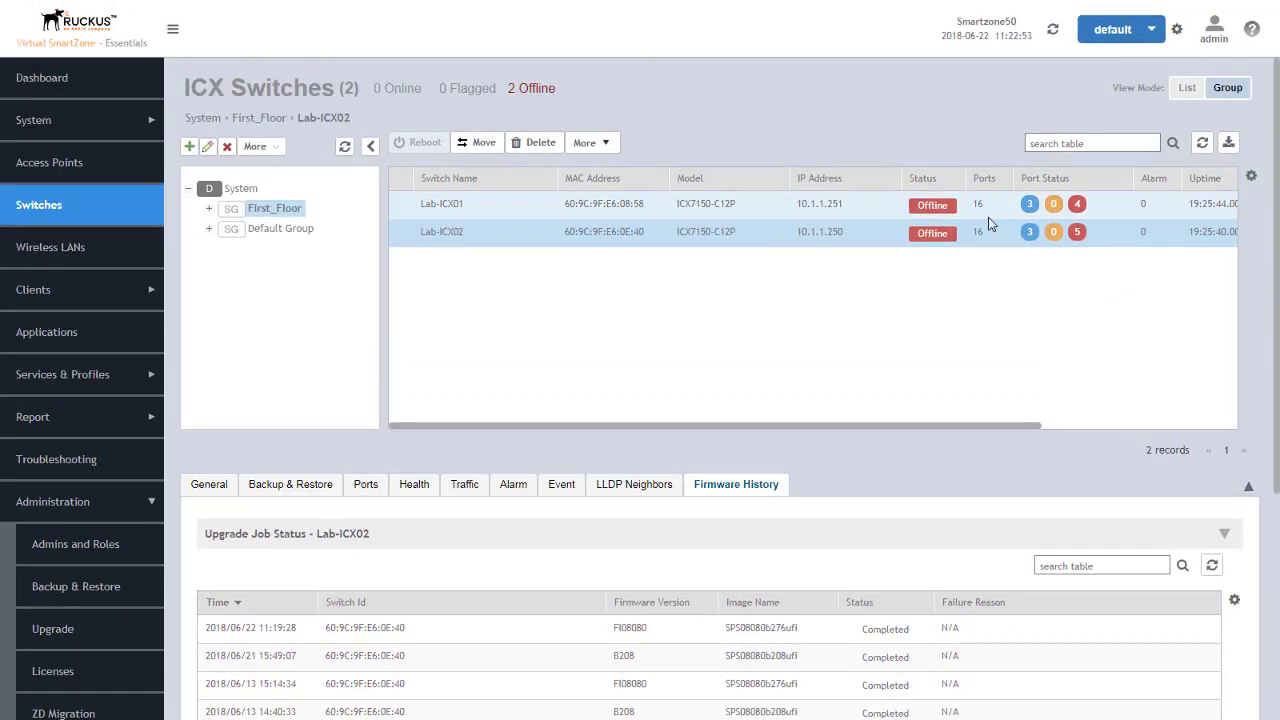
Review Lab-ICX01's firmware history showing its completed 2018/06/22 FI08080 upgrade job.
{"action": "left_click", "coordinate": [474, 207]}
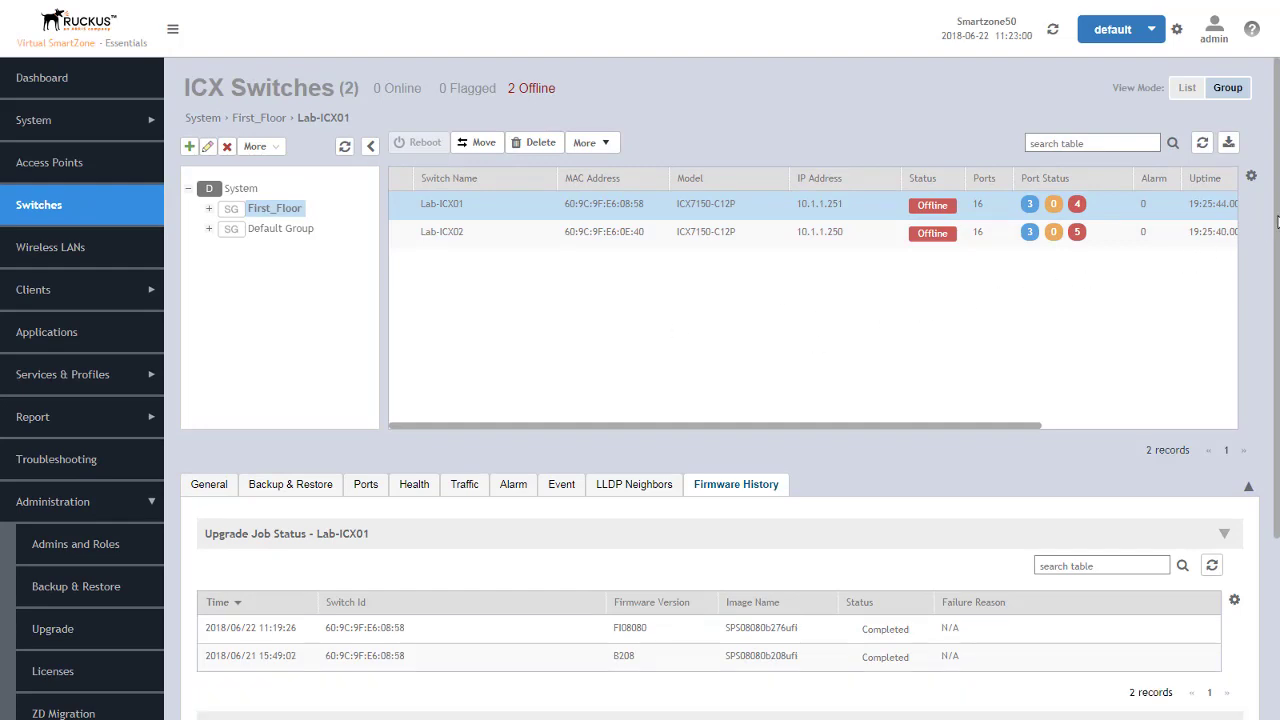
{"action": "left_click_drag", "start_coordinate": [1276, 225], "coordinate": [1276, 408]}
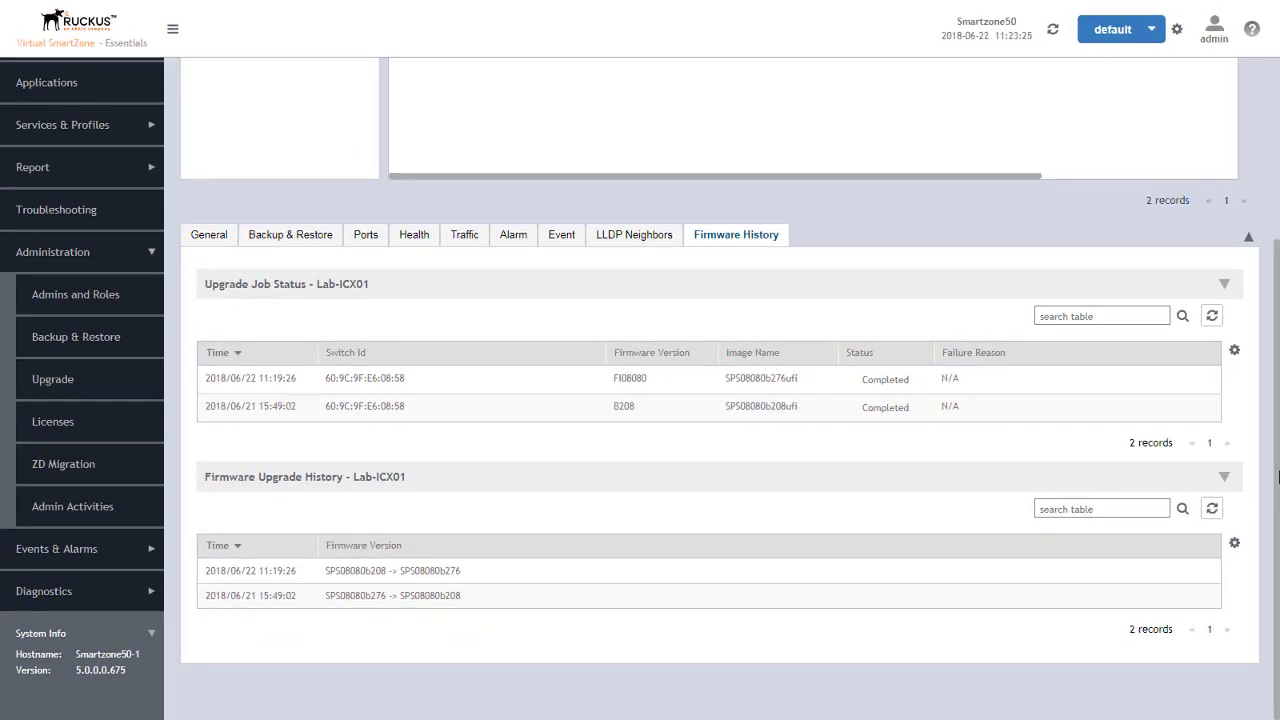
{"action": "left_click_drag", "start_coordinate": [1277, 477], "coordinate": [1277, 262]}
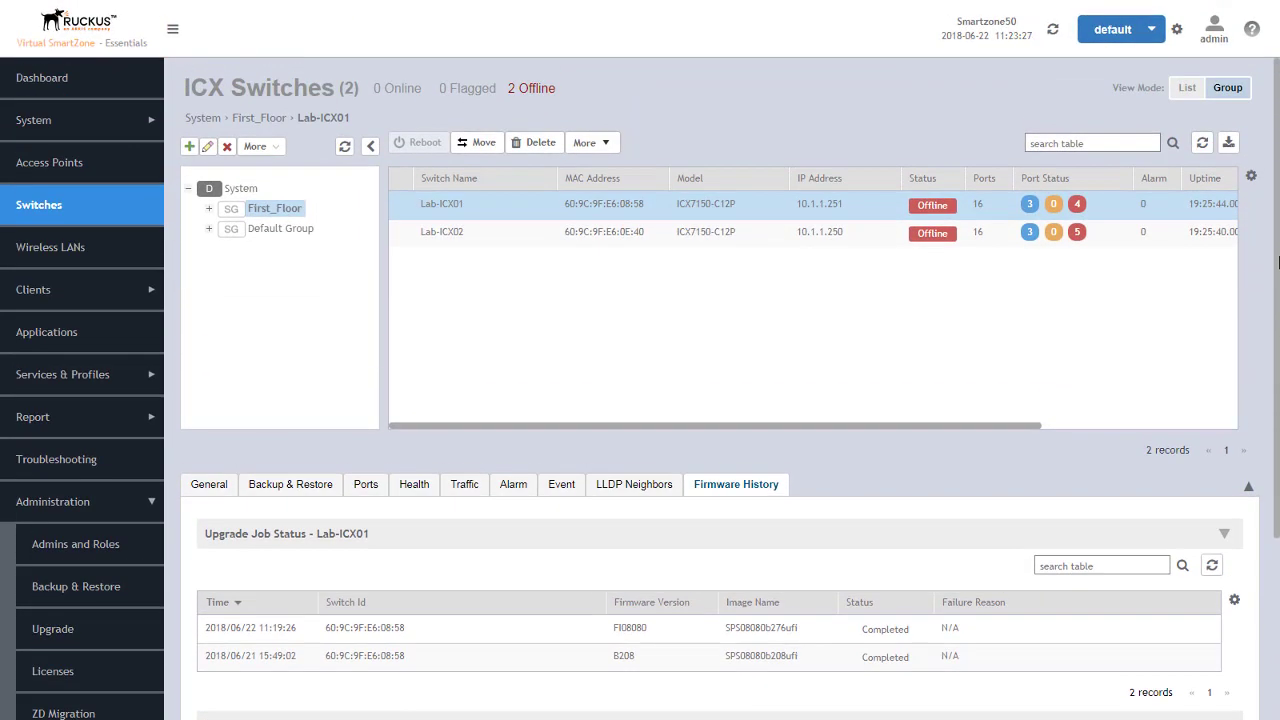